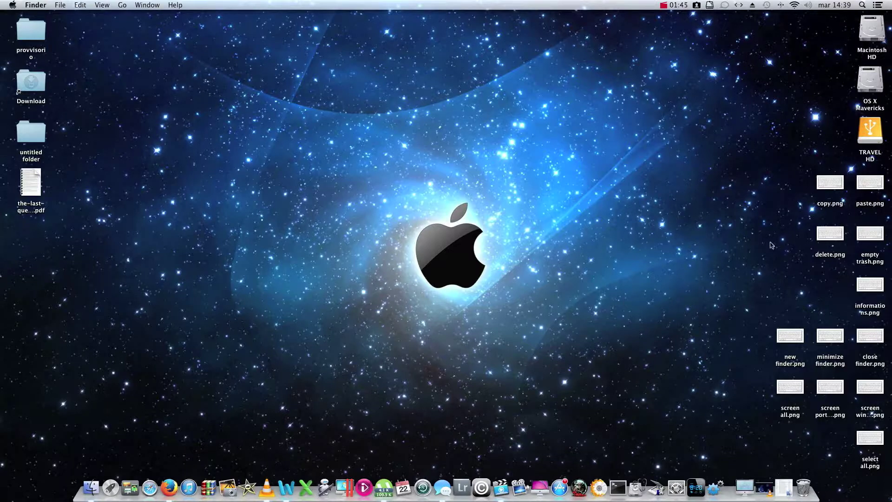
Step: View copy.png and mark the X and Command keys on the image
double_click(821, 186)
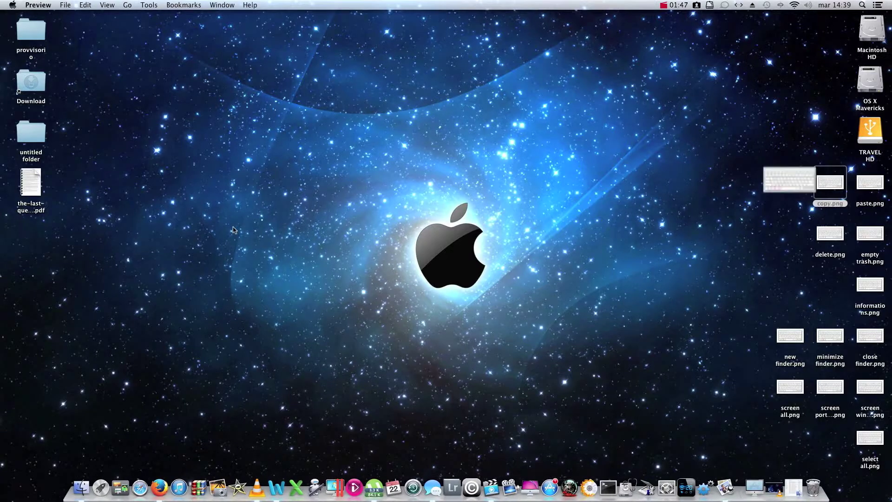
drag(178, 30, 285, 44)
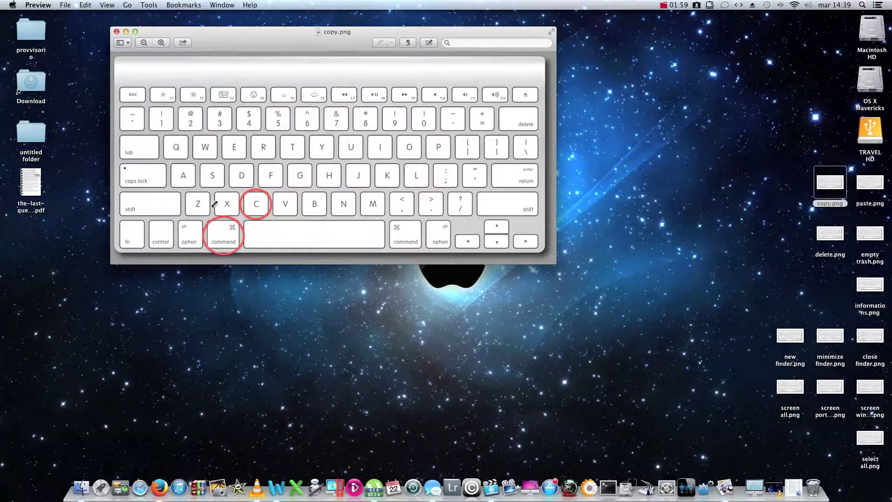
drag(214, 204, 245, 245)
click(388, 215)
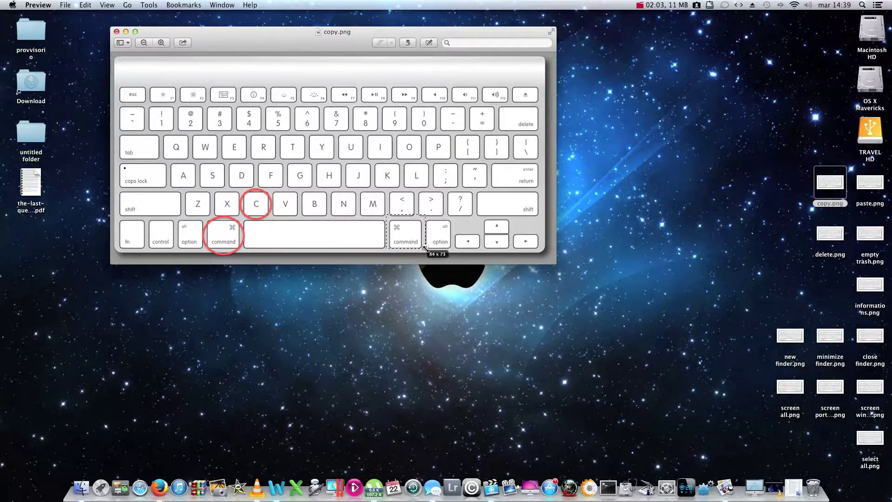
drag(425, 249, 430, 255)
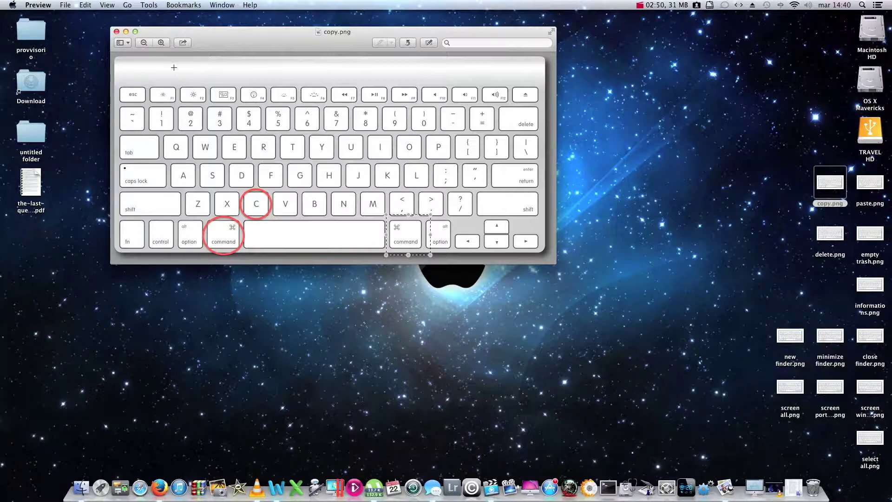
Step: Close copy.png, then view and close paste.png
click(116, 31)
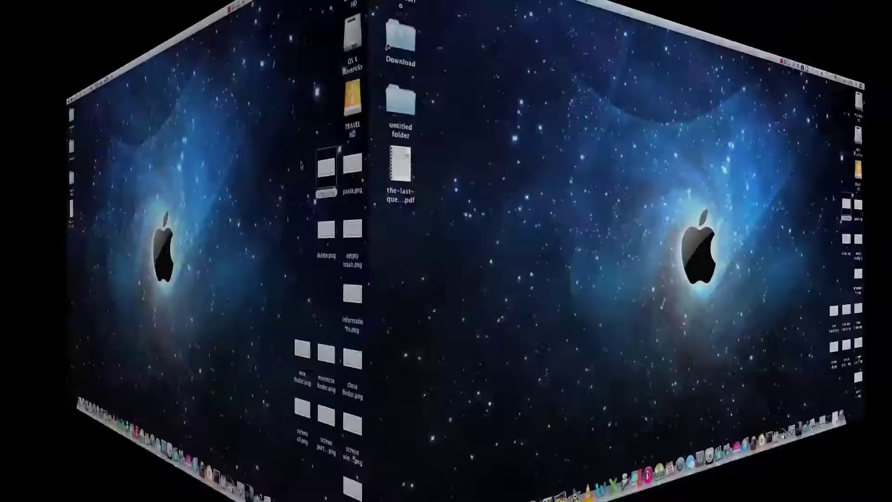
click(865, 184)
double_click(865, 184)
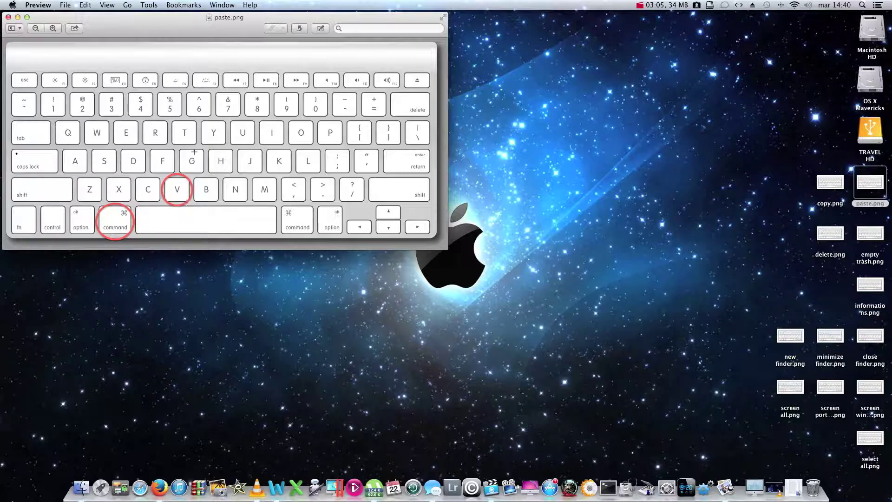
click(7, 17)
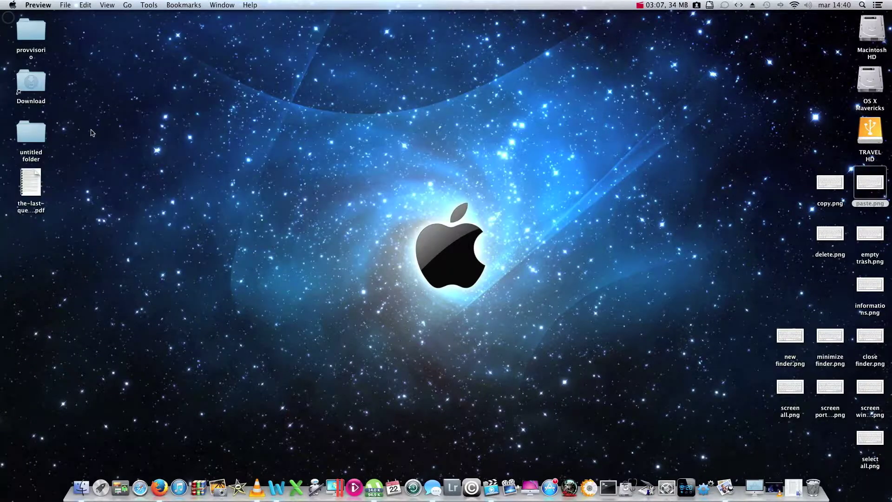
Step: Move the PDF out of the left column and place its copy beside it
drag(33, 175, 152, 123)
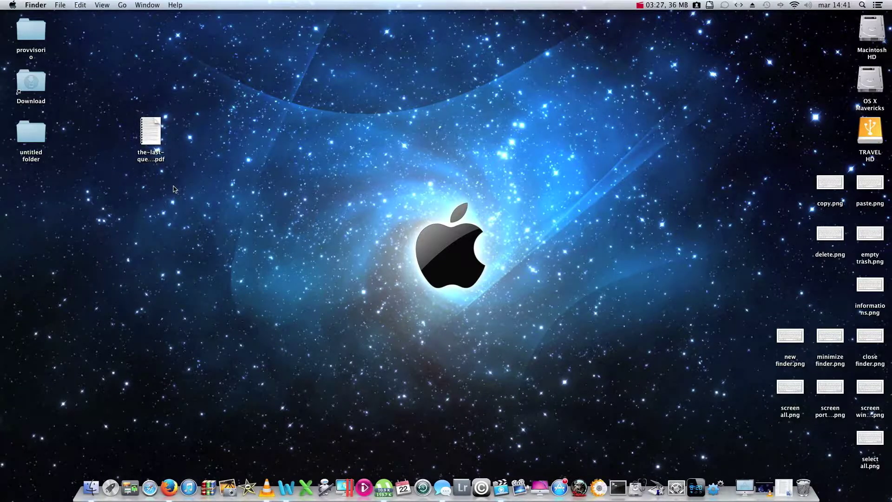
click(152, 124)
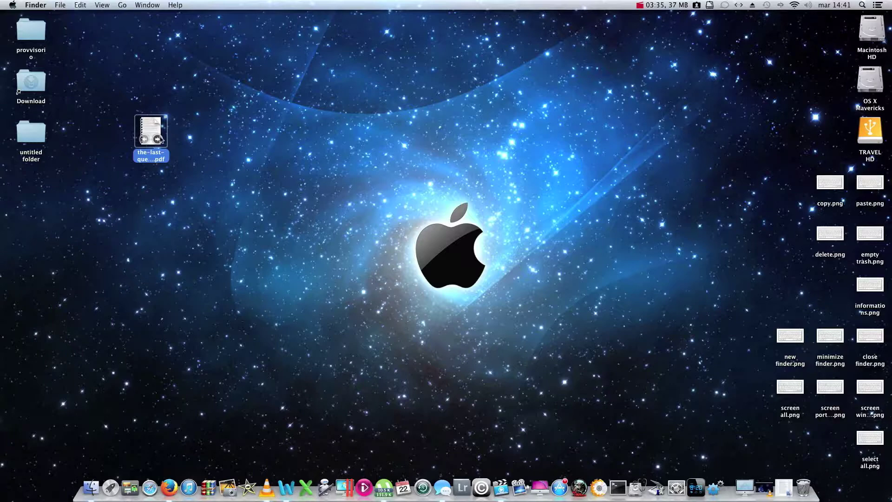
click(227, 120)
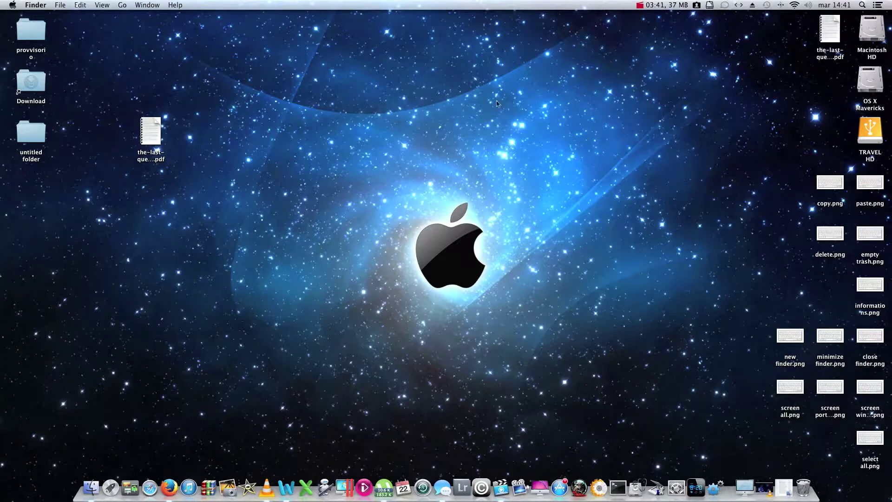
drag(829, 30, 546, 67)
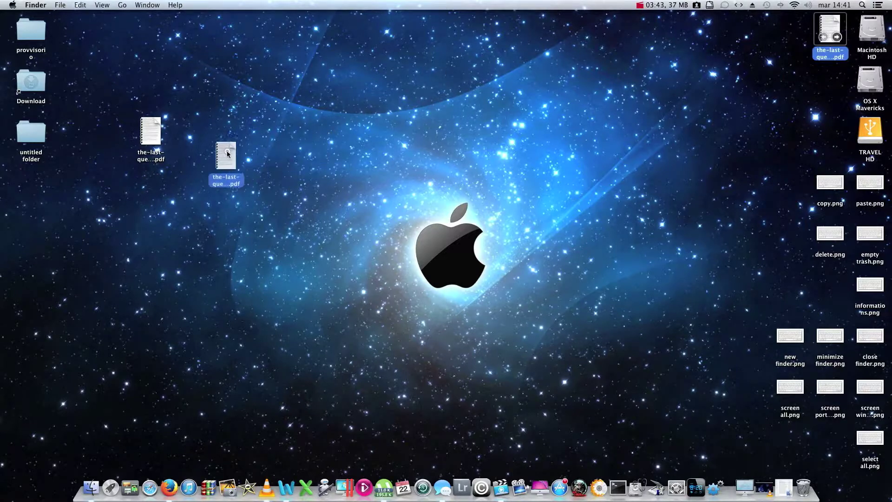
drag(227, 150, 201, 131)
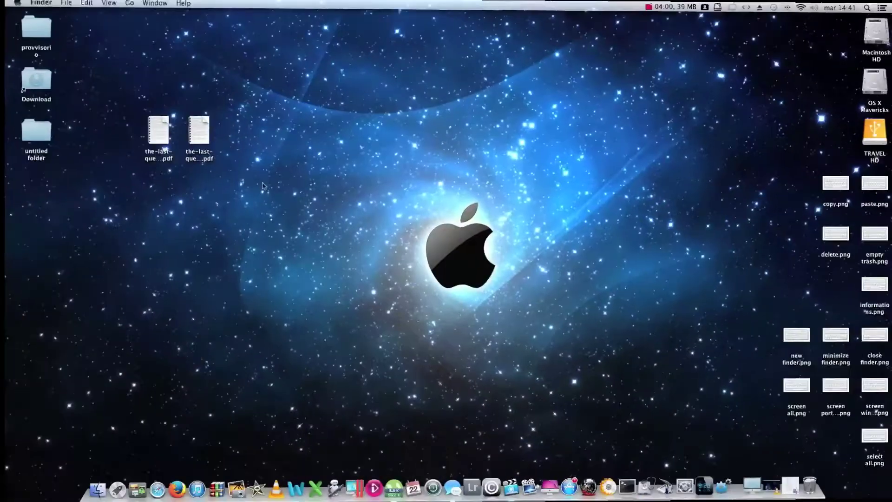
Step: Select both PDFs and move them together to just above the desktop centre
drag(236, 180, 119, 121)
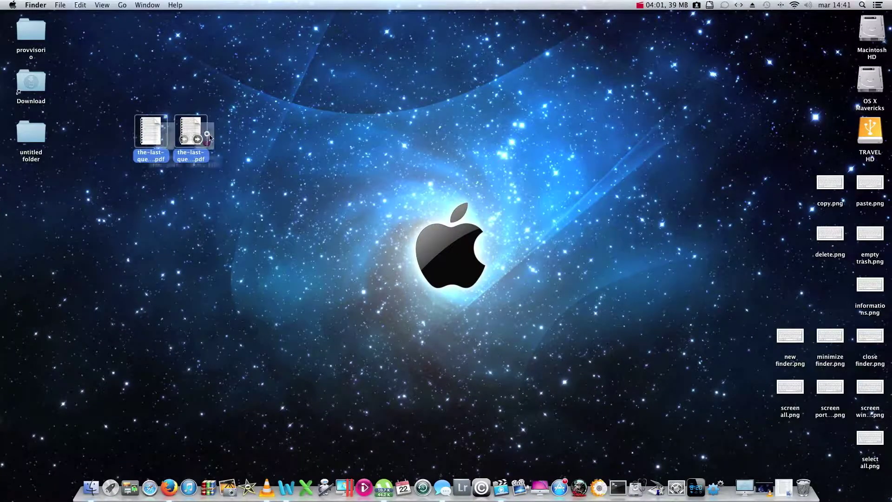
drag(209, 136, 220, 139)
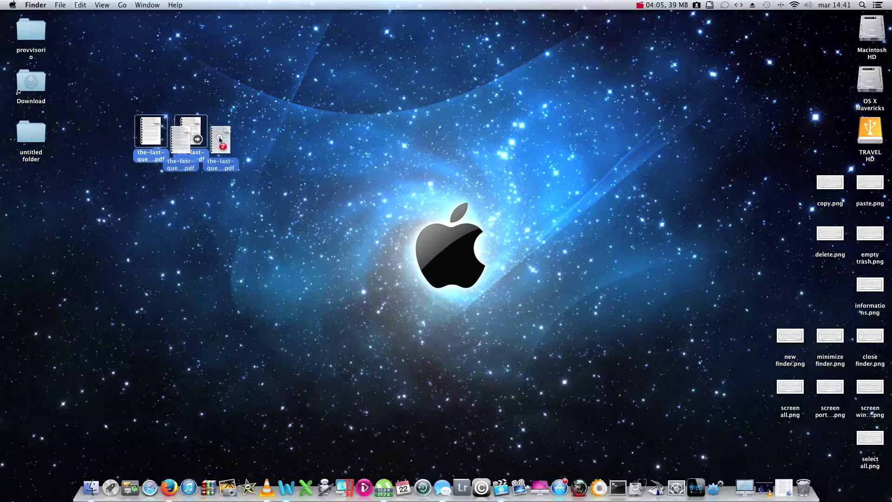
drag(220, 139, 803, 479)
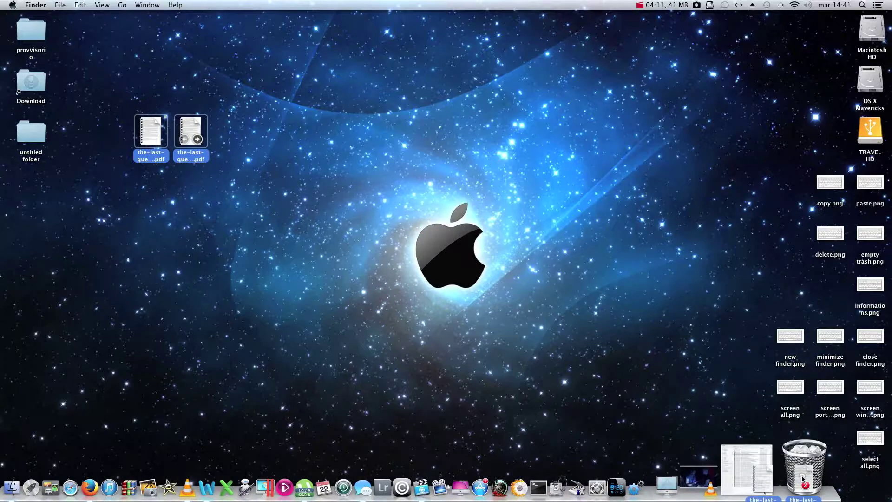
drag(803, 479, 510, 186)
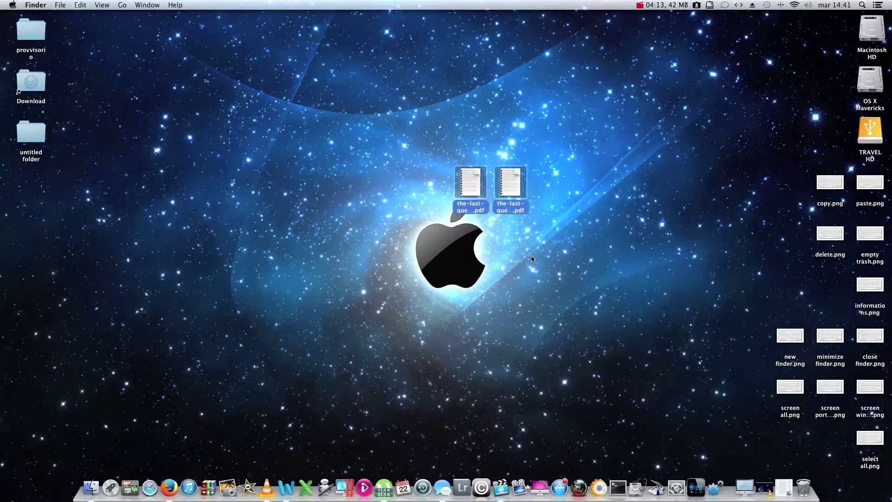
click(529, 266)
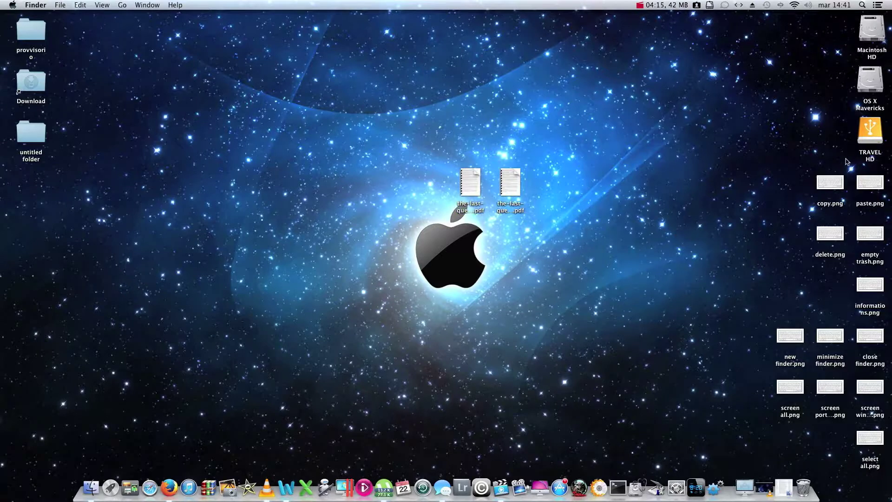
Step: View delete.png with the Command key marked, then select both PDFs for trashing
double_click(830, 233)
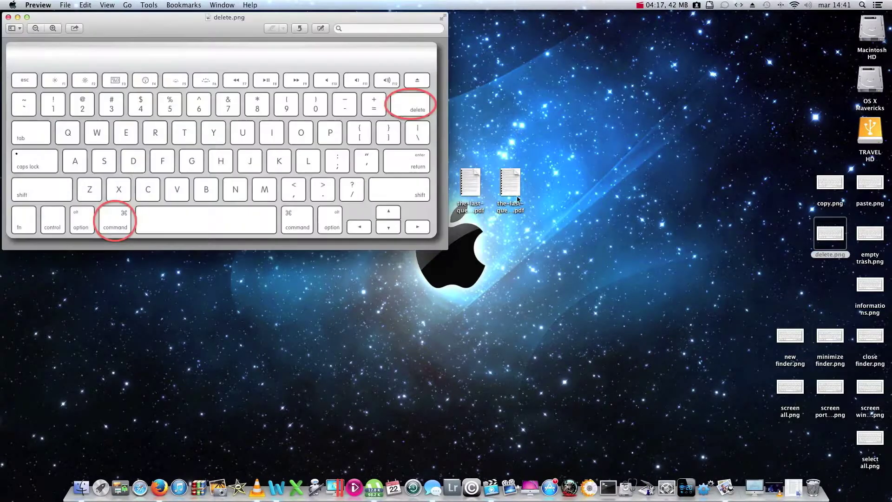
drag(101, 226, 149, 240)
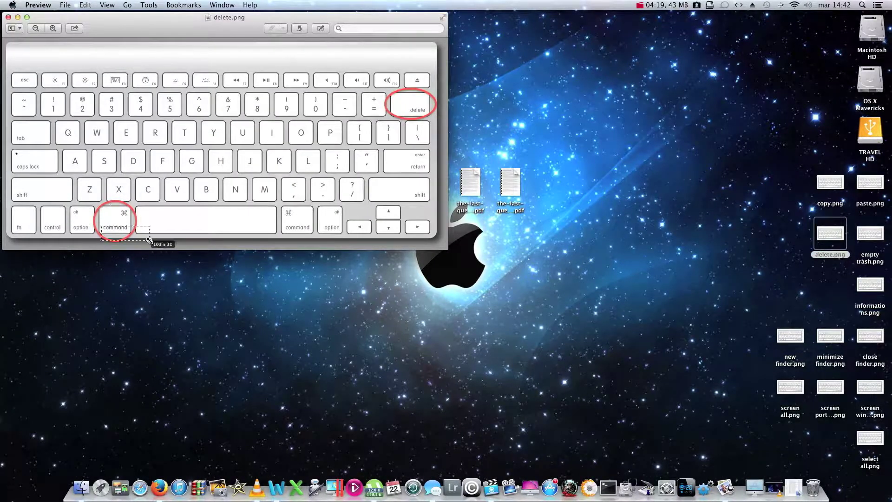
click(151, 228)
click(8, 17)
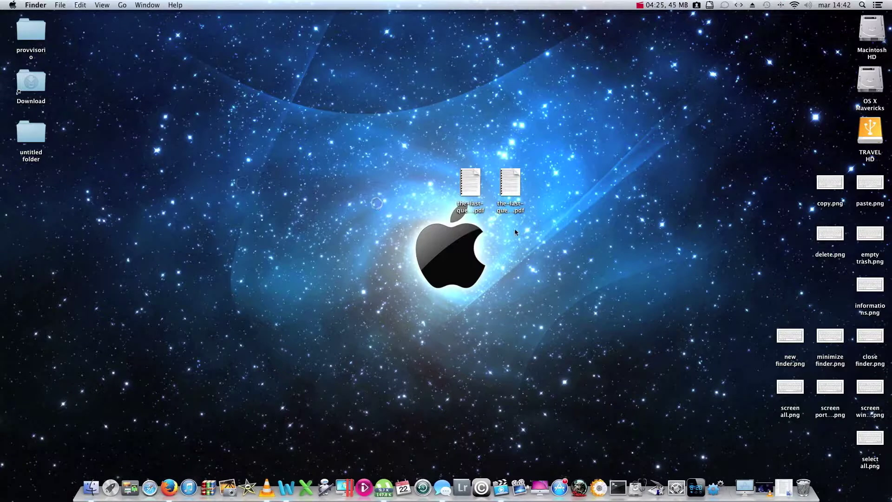
drag(534, 228, 453, 167)
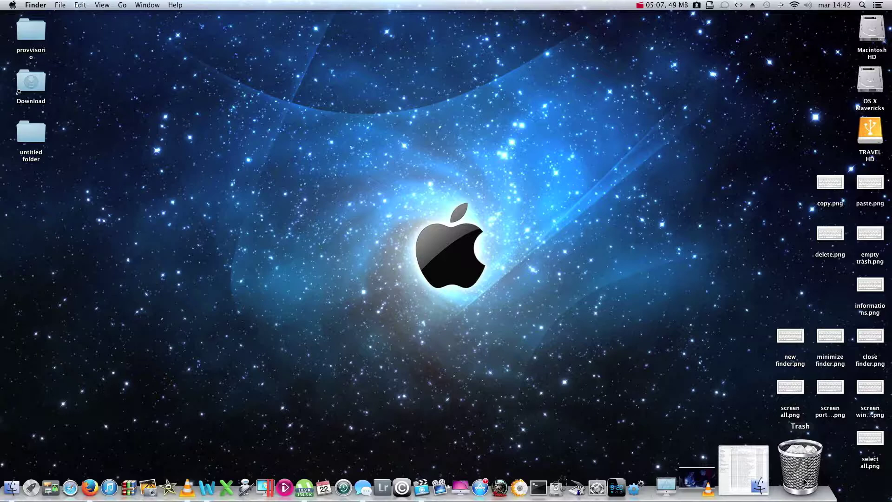
Step: Empty the Trash from the Dock, view empty trash.png, then empty it again via Cmd+Shift+Delete
right_click(804, 482)
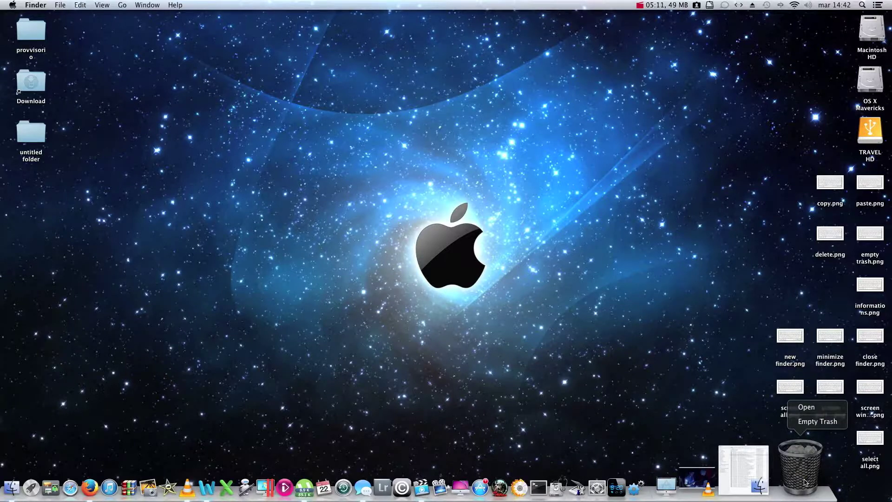
click(823, 423)
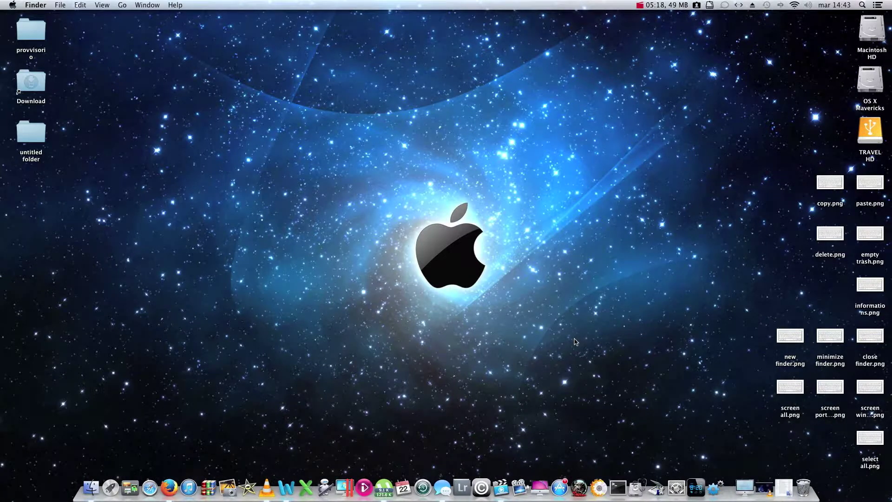
click(869, 237)
double_click(869, 237)
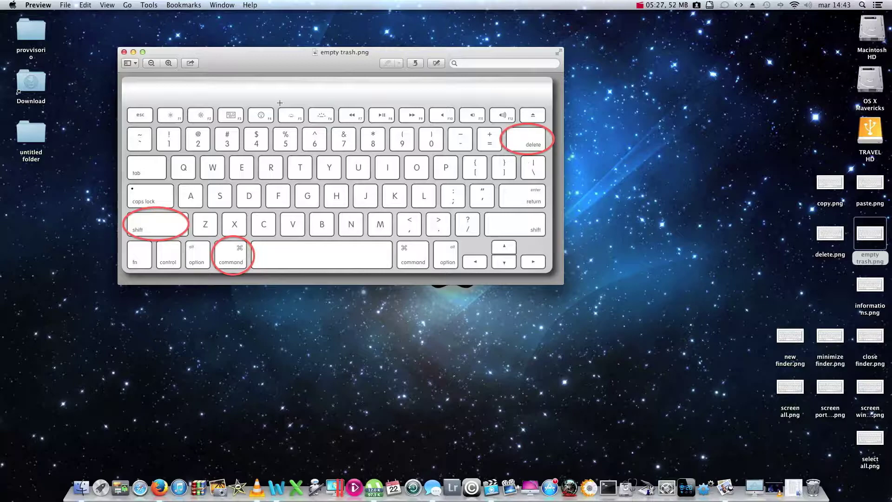
click(124, 51)
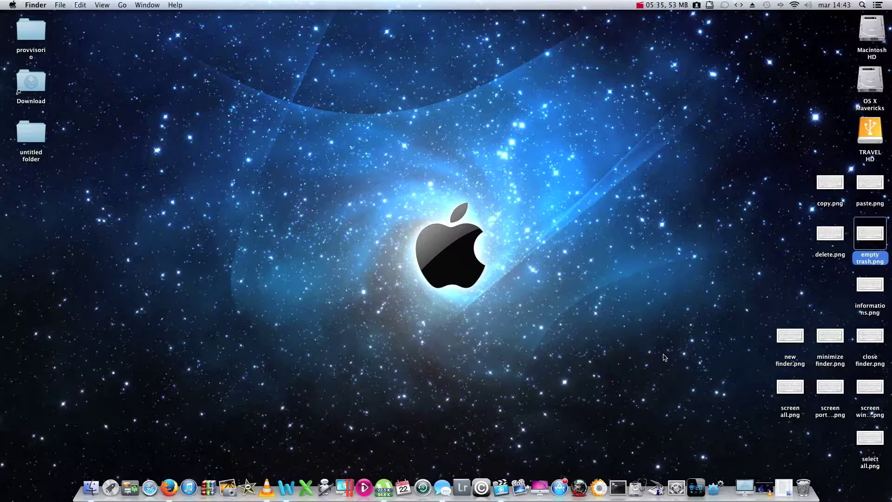
key(super+shift+BackSpace)
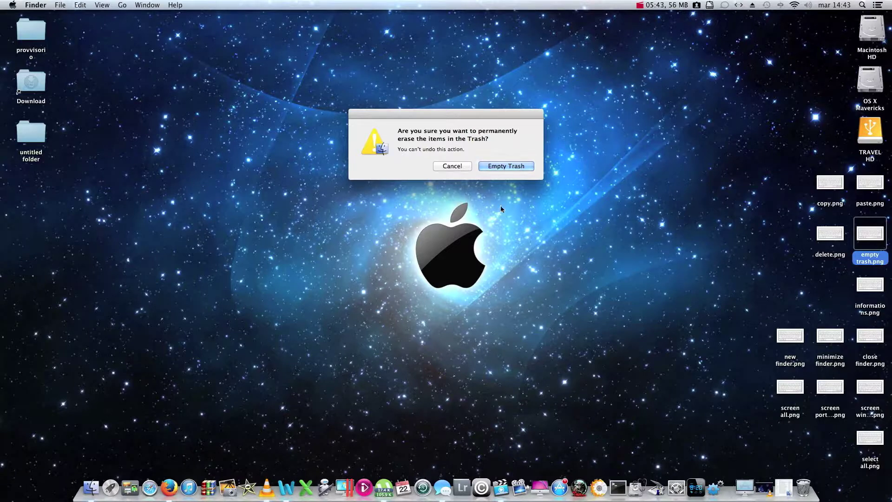
click(507, 166)
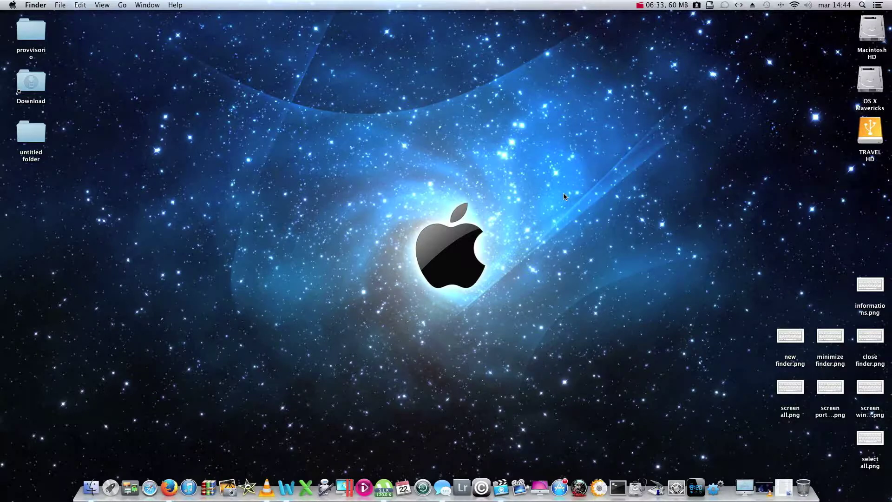
double_click(879, 294)
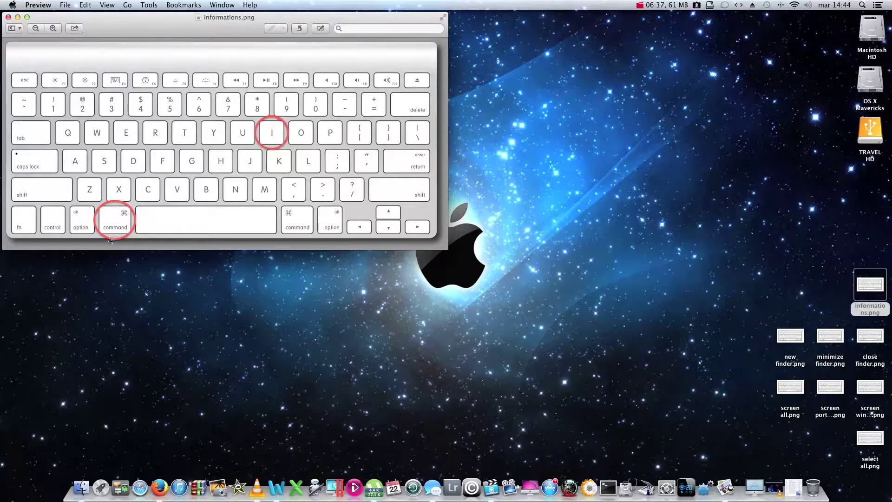
click(9, 17)
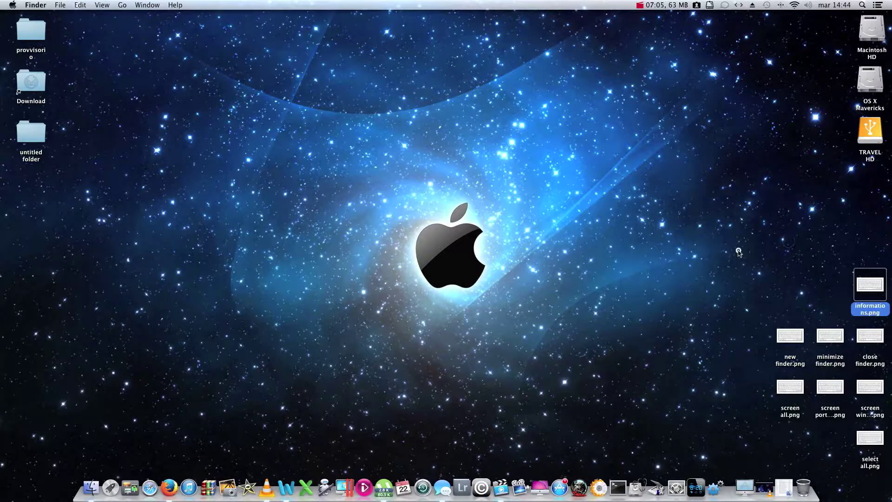
click(736, 249)
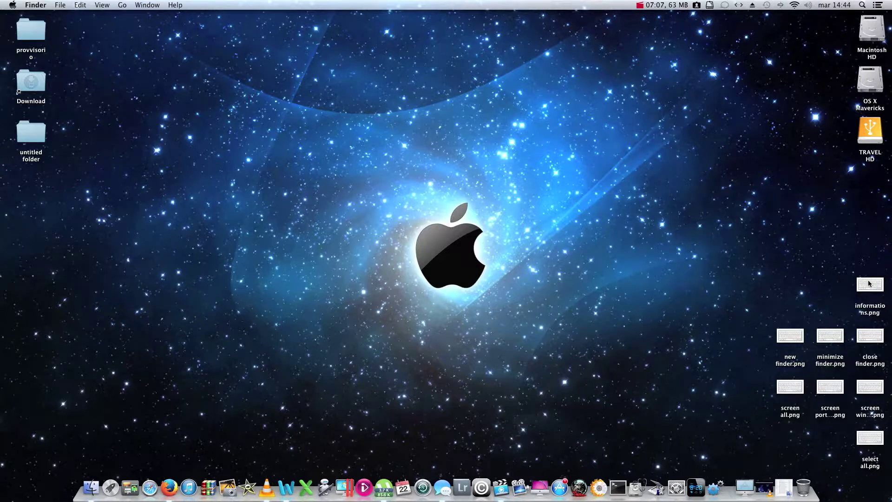
click(869, 284)
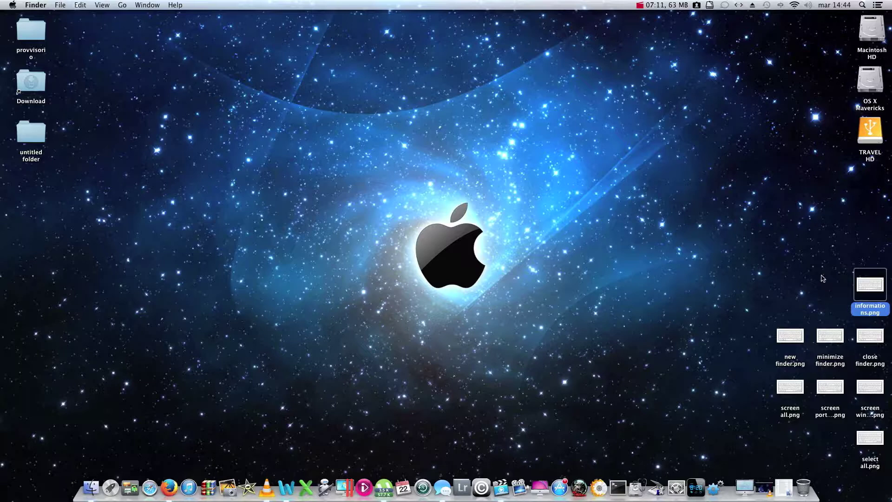
key(super+i)
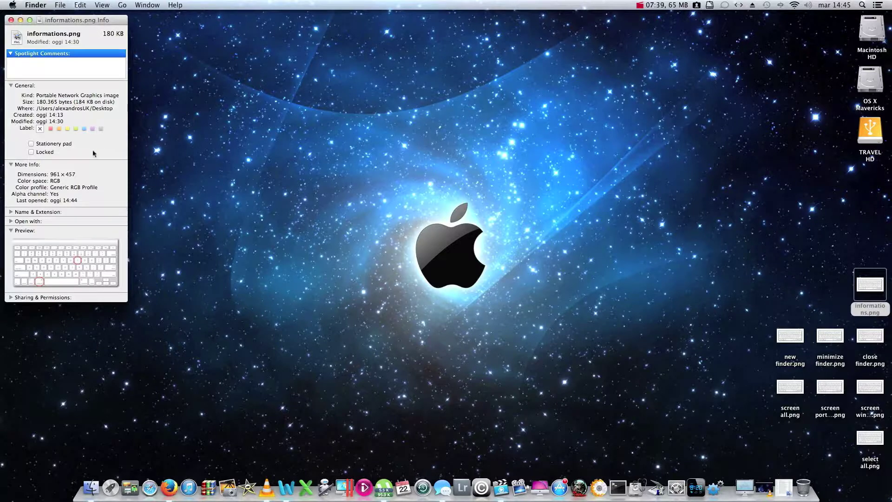
click(11, 20)
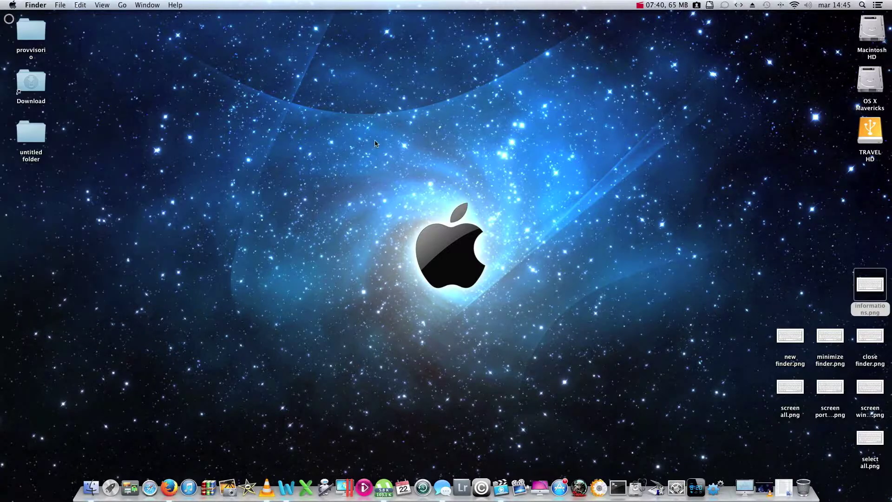
click(706, 189)
click(874, 132)
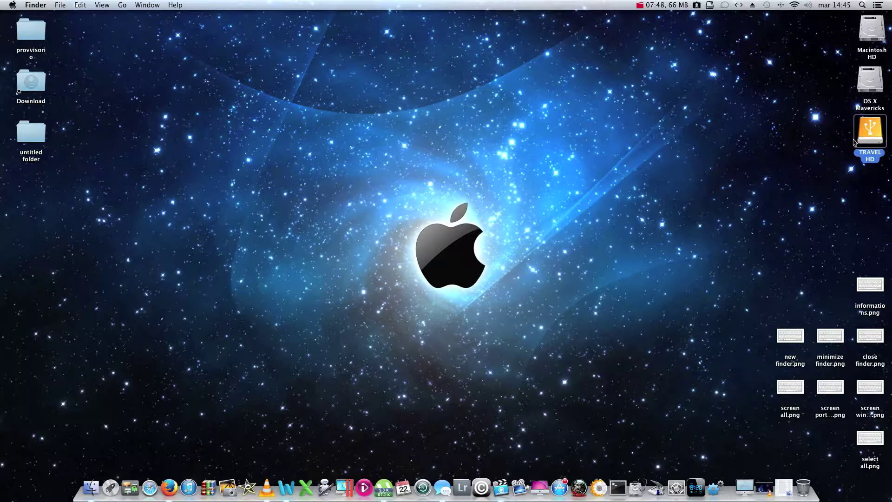
key(super+i)
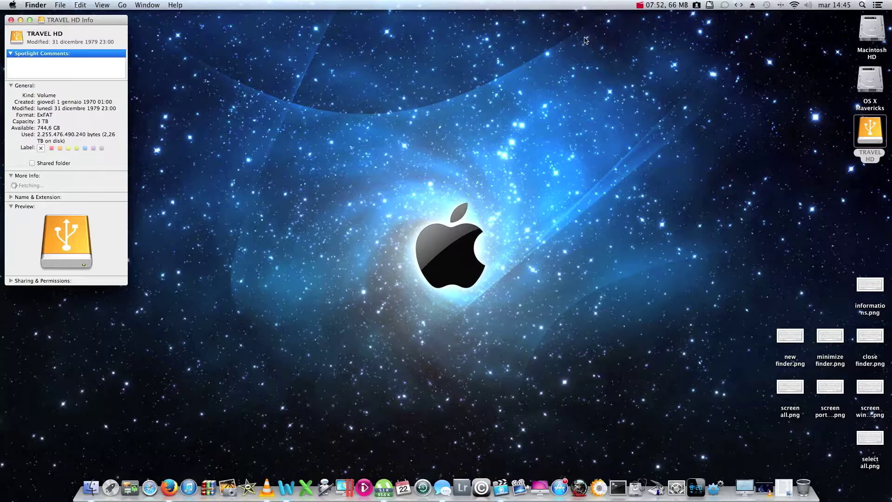
click(11, 20)
click(451, 202)
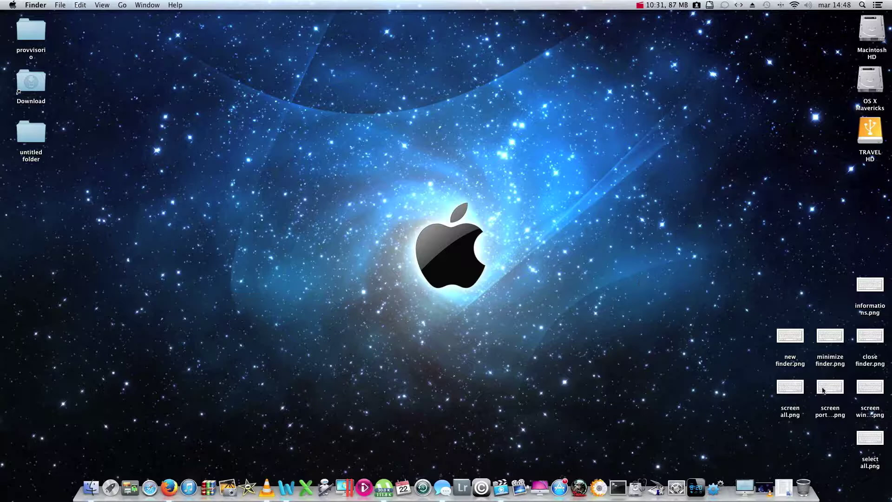
Step: View the new finder.png shortcut image, then close its inspector and window
double_click(797, 338)
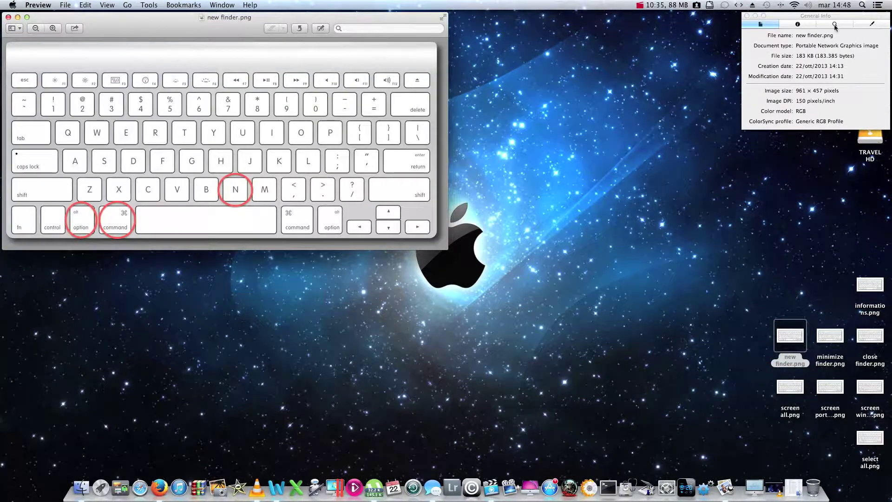
click(746, 16)
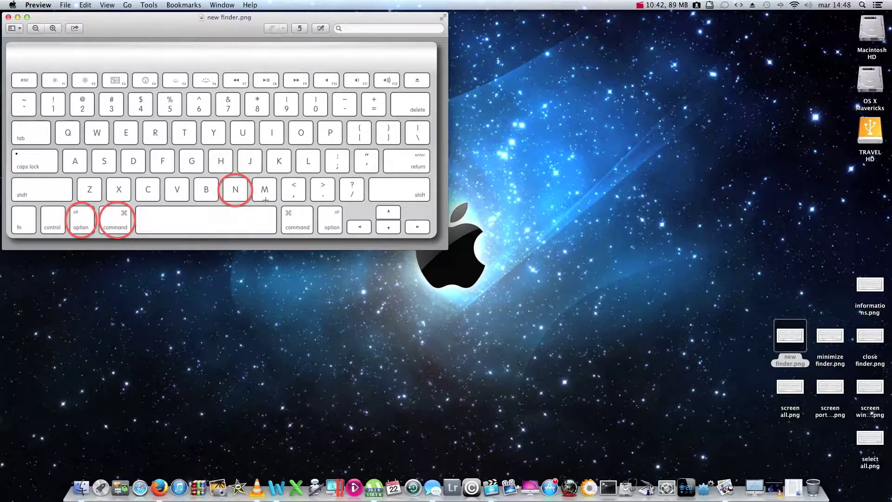
click(8, 17)
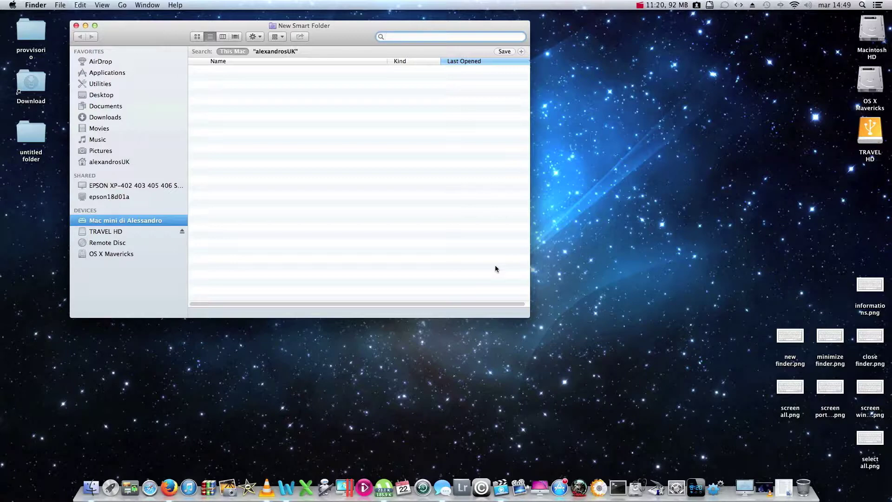
Step: Open two more New Smart Folder windows with Cmd+Option+N
key(super+alt+n)
key(super+alt+n)
key(super+alt+n)
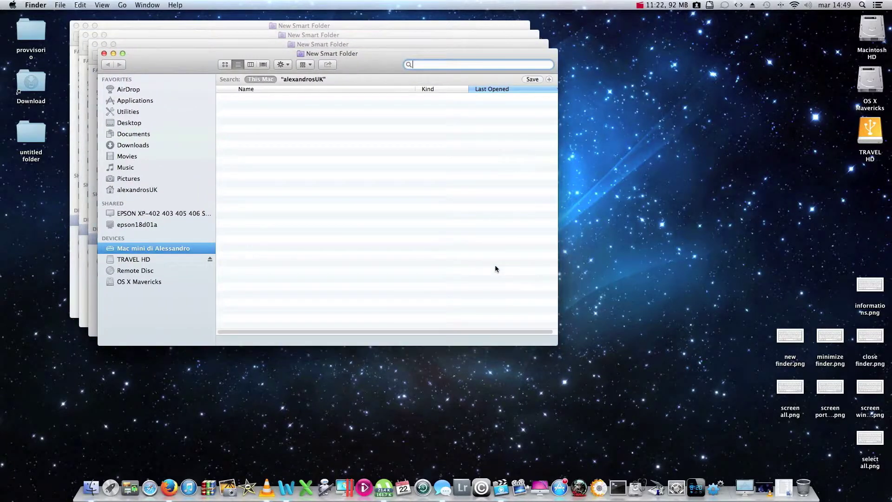
key(super+alt+n)
key(super+alt+n)
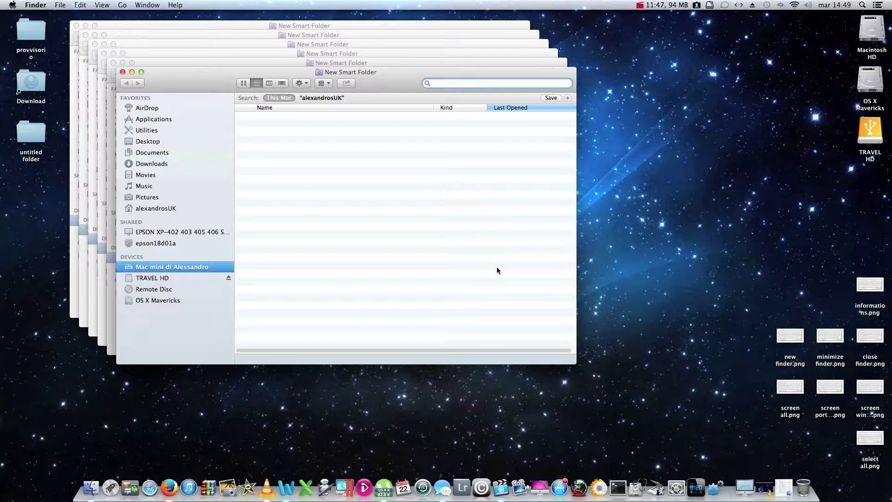
double_click(839, 334)
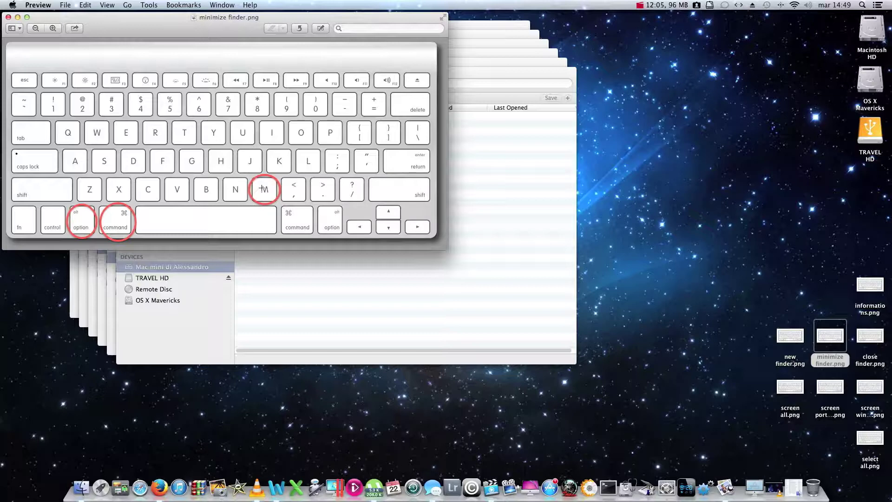
key(super+alt+m)
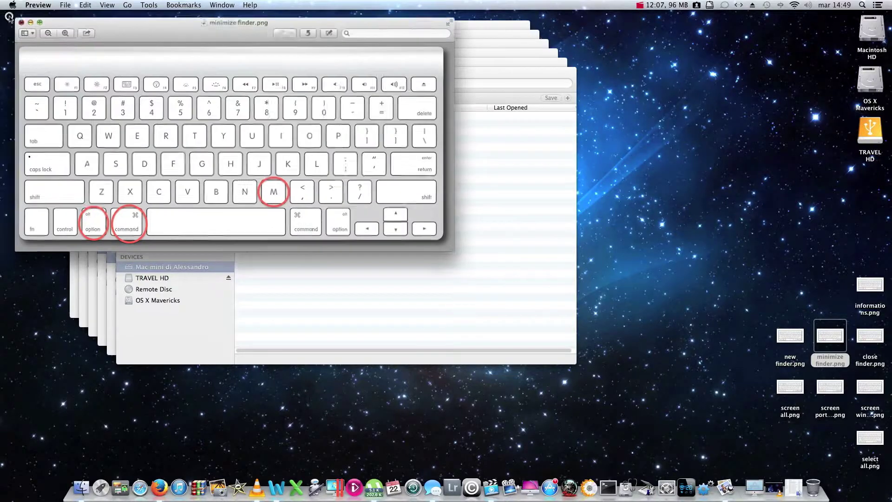
click(618, 86)
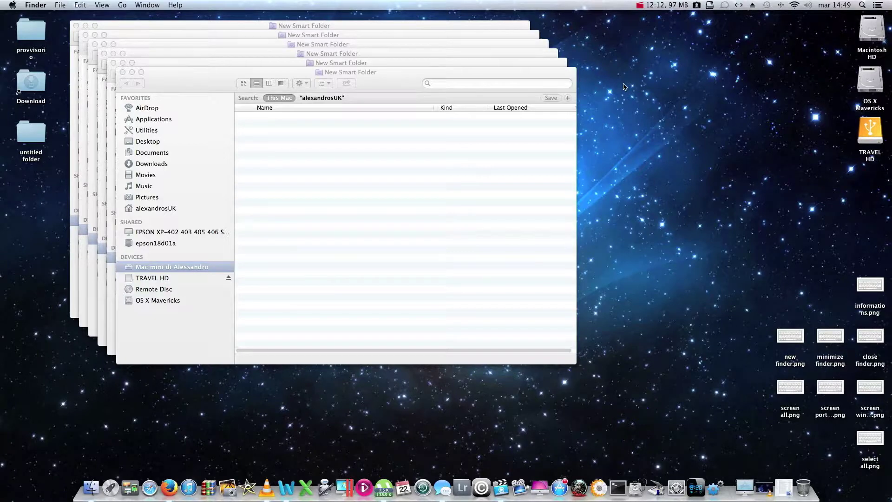
key(super+alt+m)
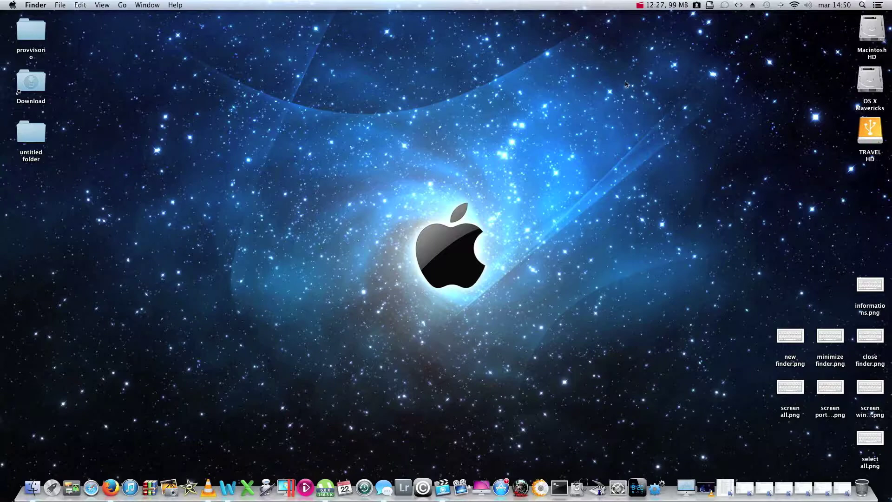
click(755, 483)
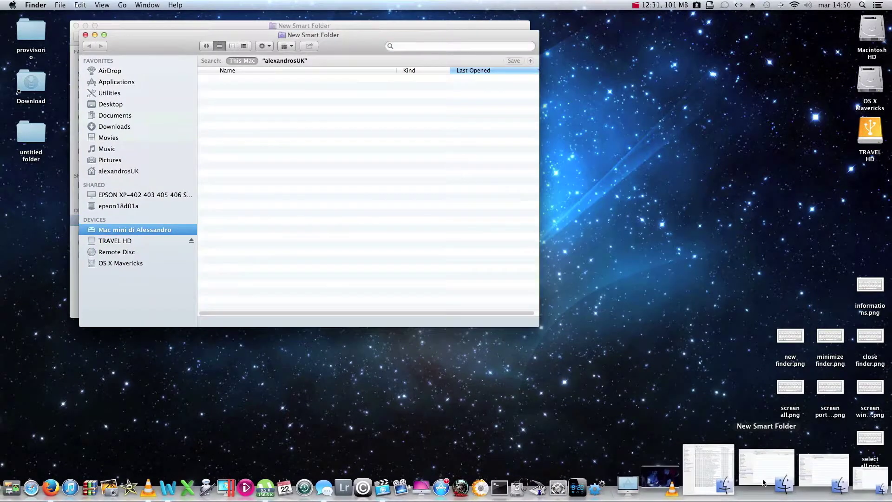
click(766, 483)
click(788, 482)
click(792, 481)
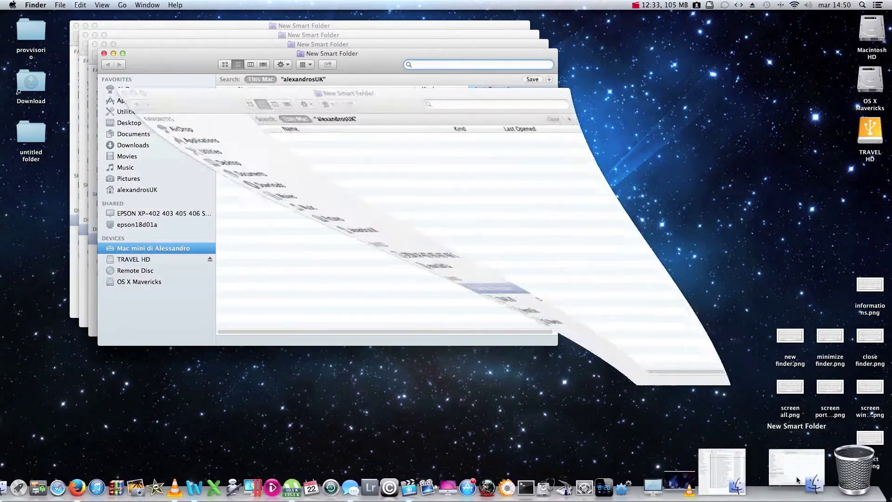
click(739, 483)
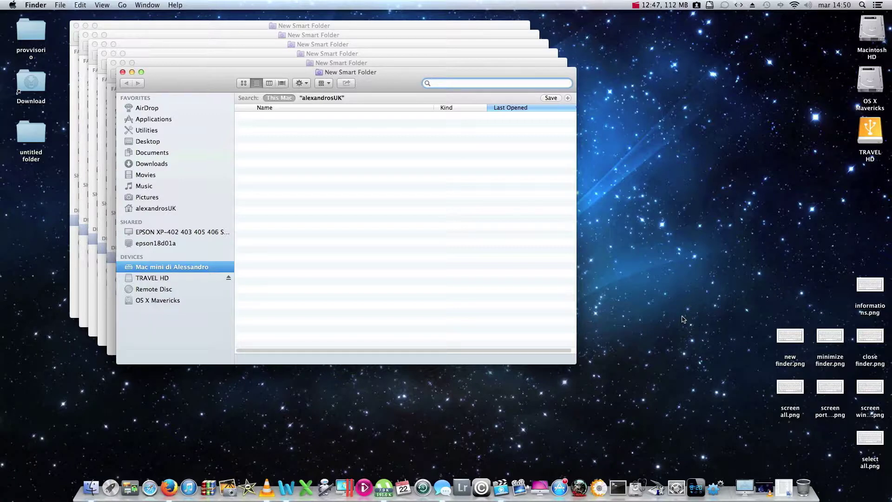
Step: View close finder.png, quit it with Cmd+Q, then close all Smart Folder windows with Cmd+Option+W
double_click(860, 340)
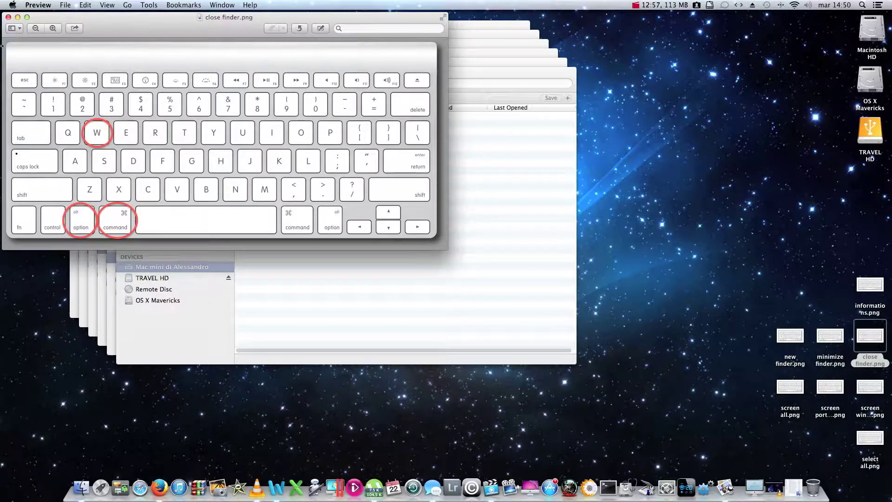
key(super+q)
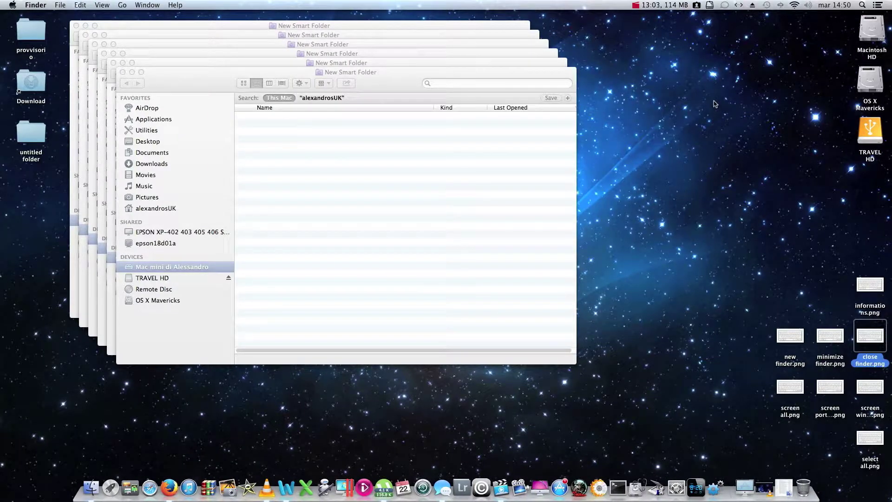
key(alt+super+w)
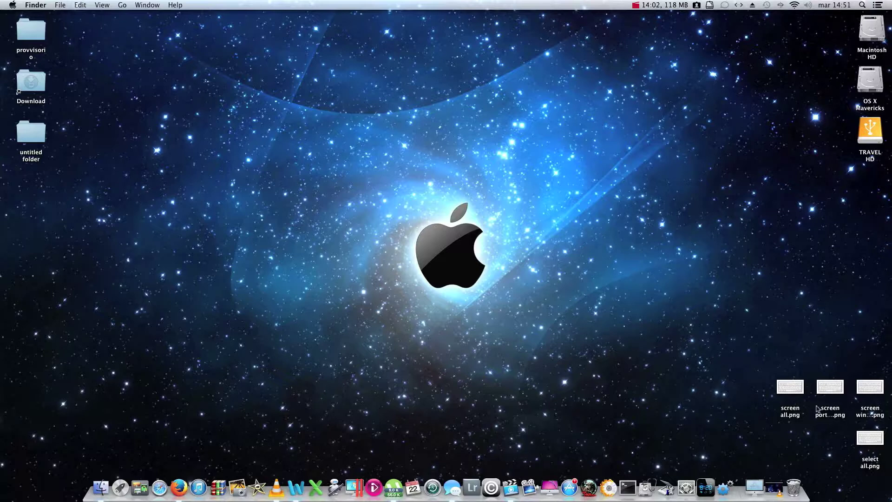
Step: View screen all.png, quit Preview, and take a full-screen screenshot with Cmd+Shift+3
click(789, 383)
double_click(789, 383)
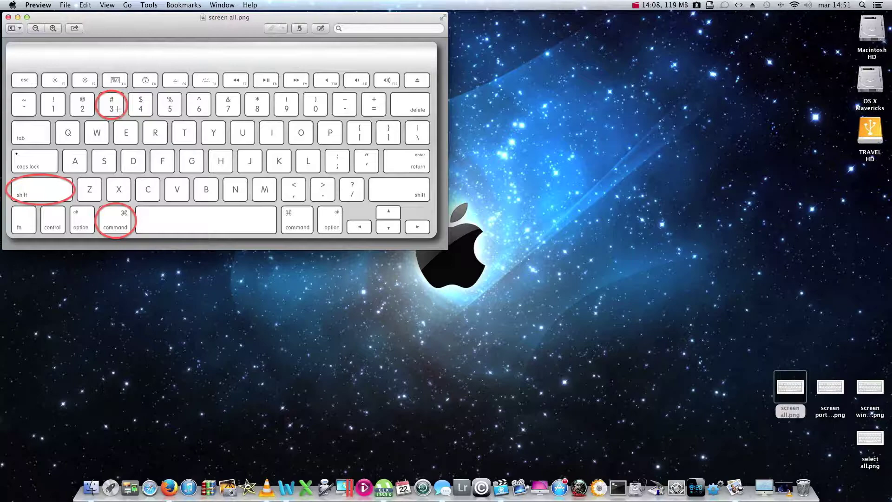
click(8, 17)
key(super+q)
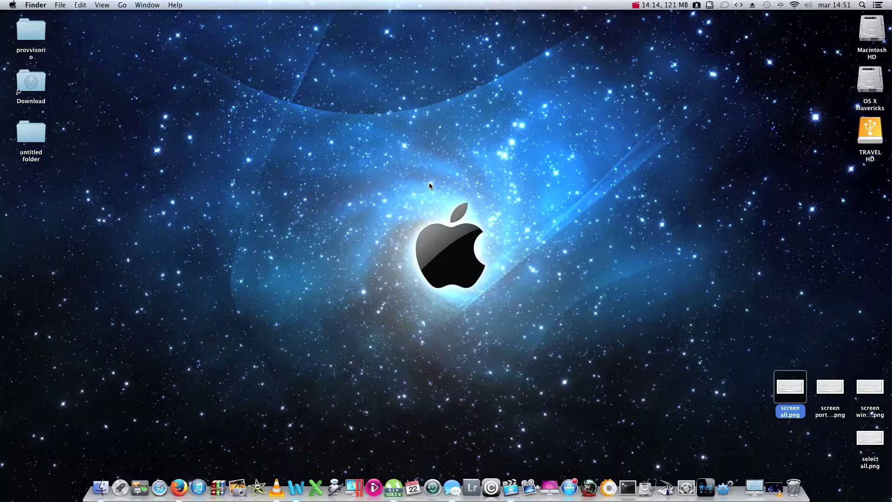
key(super+shift+3)
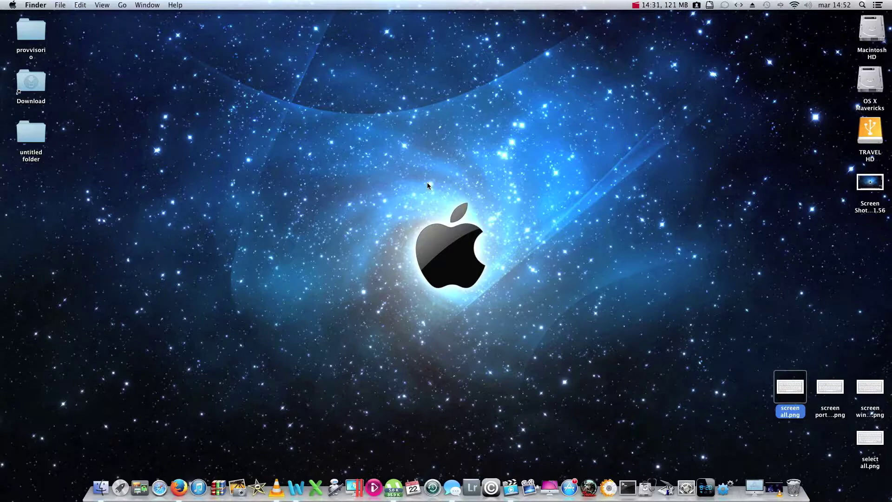
double_click(871, 182)
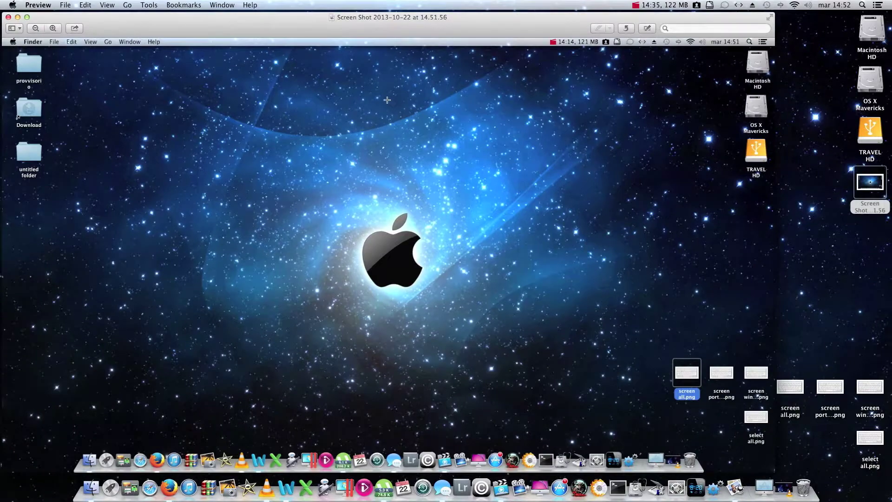
drag(771, 469, 696, 349)
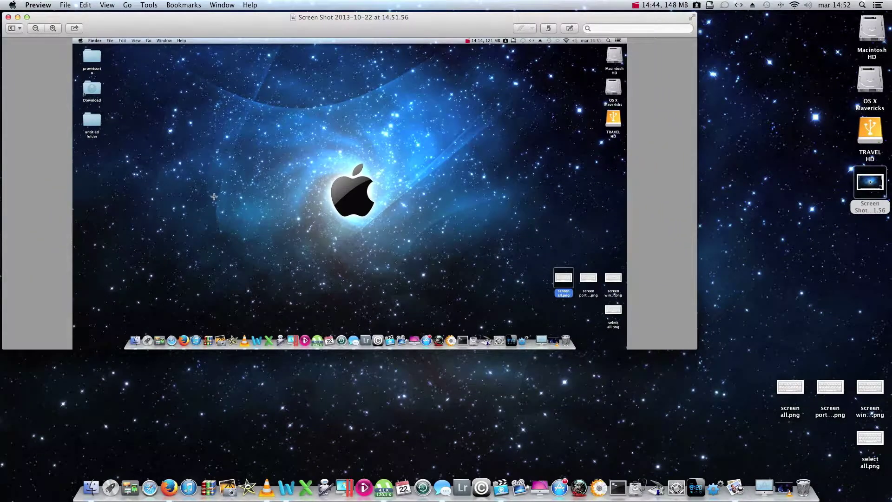
mouse_move(9, 16)
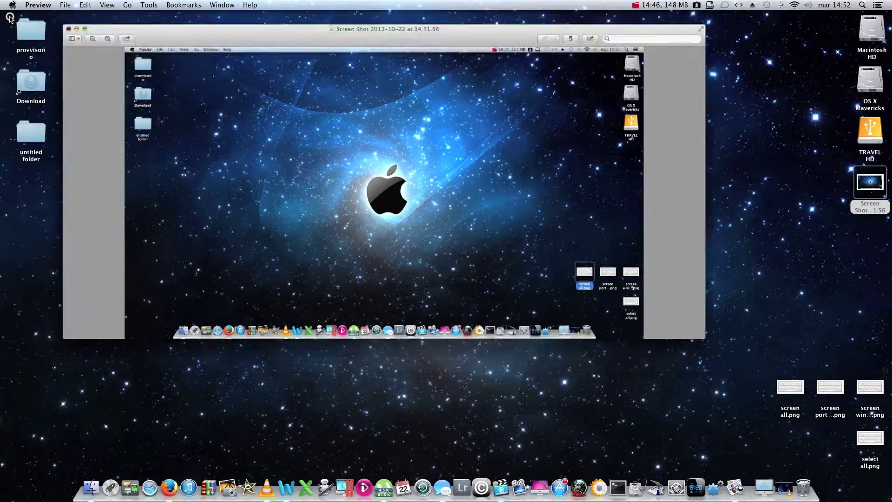
key(super+q)
click(409, 184)
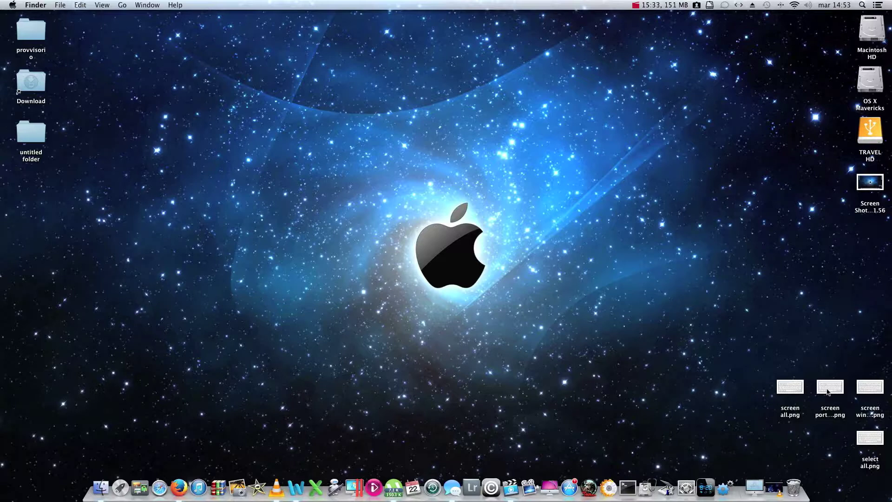
Step: View screen portion.png, then capture a rectangular area around the Apple logo with Cmd+Shift+4
double_click(829, 387)
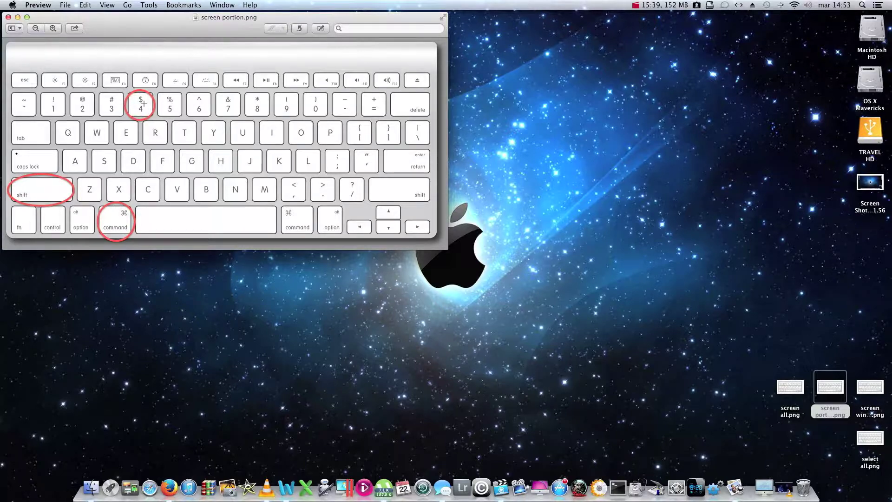
click(9, 18)
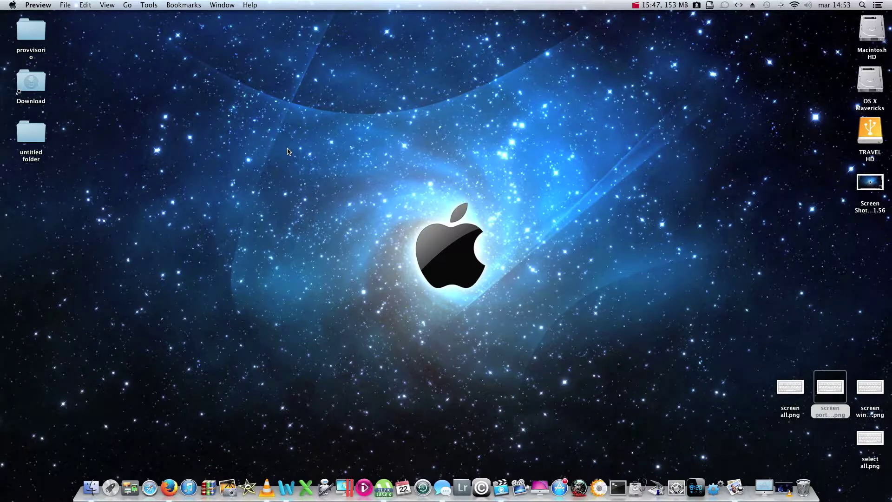
key(super+shift+4)
drag(398, 189, 506, 306)
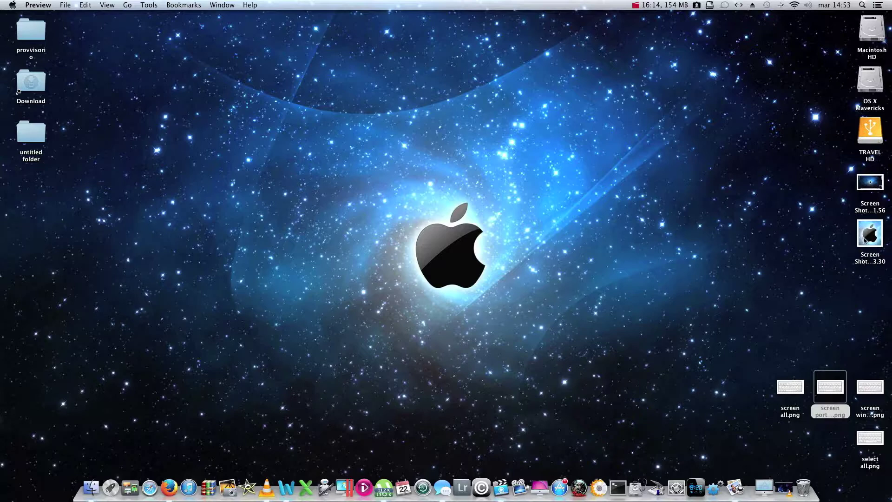
Step: Inspect the new Apple-logo screenshot enlarged, then line its icon up under Screen Shot…1.56
drag(867, 238, 554, 186)
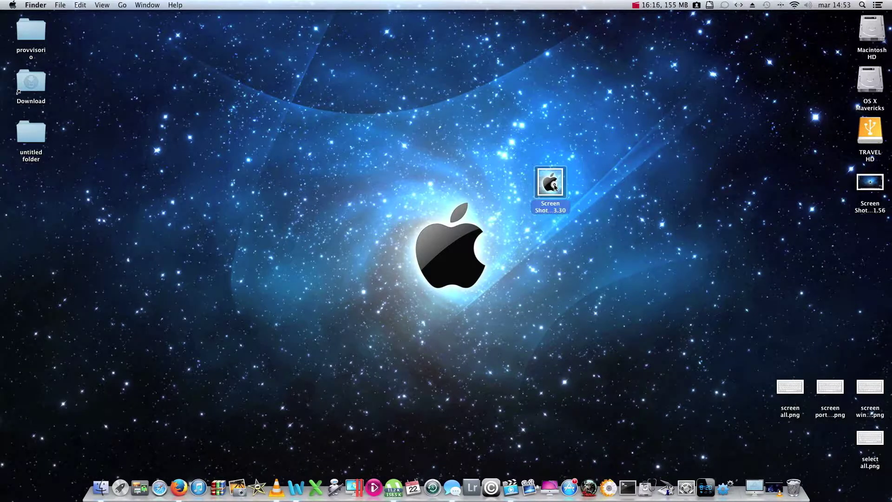
double_click(554, 186)
drag(212, 159, 342, 394)
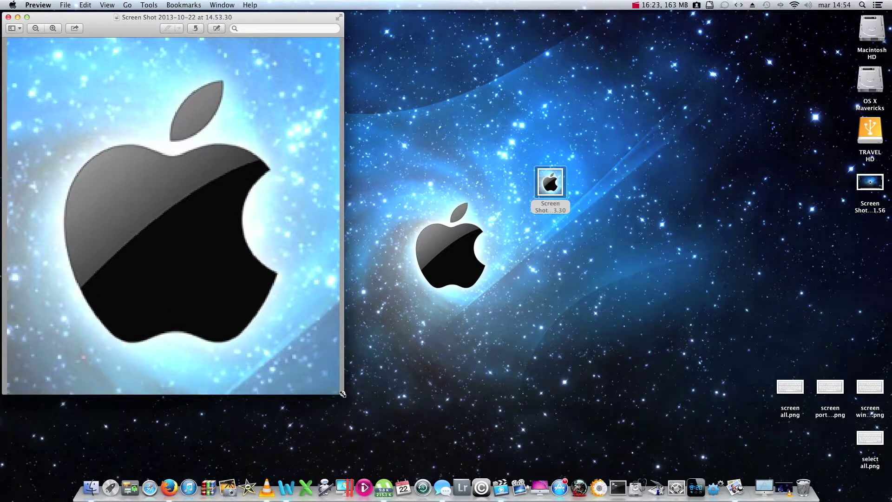
click(9, 17)
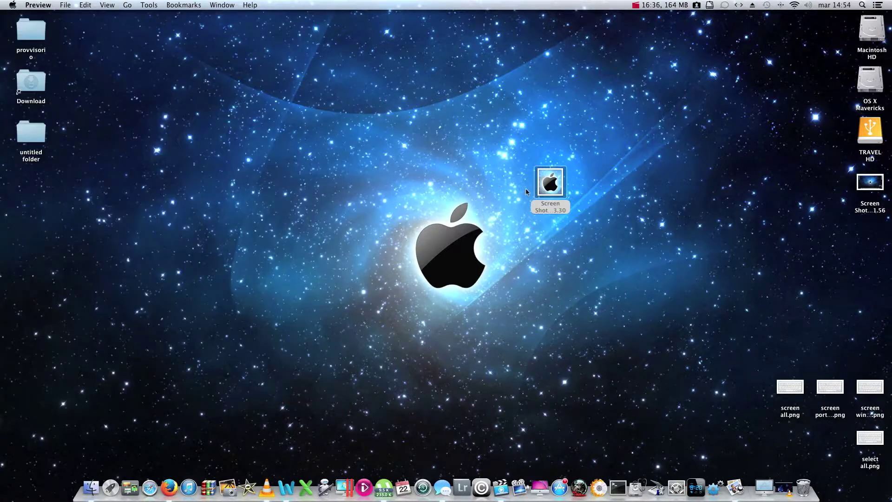
drag(541, 181, 861, 234)
click(806, 234)
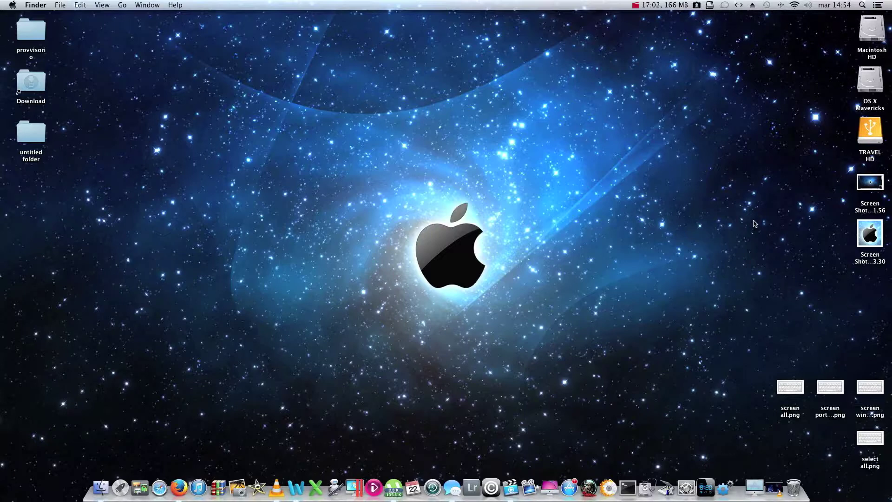
click(879, 386)
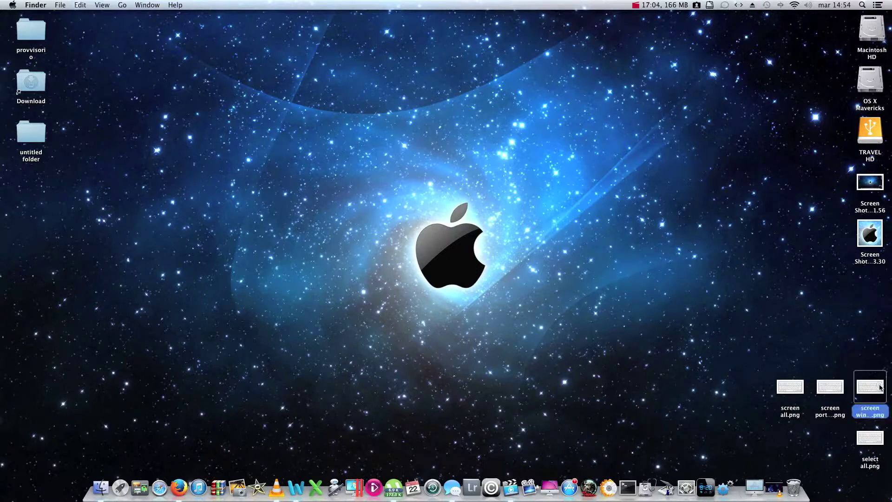
double_click(880, 387)
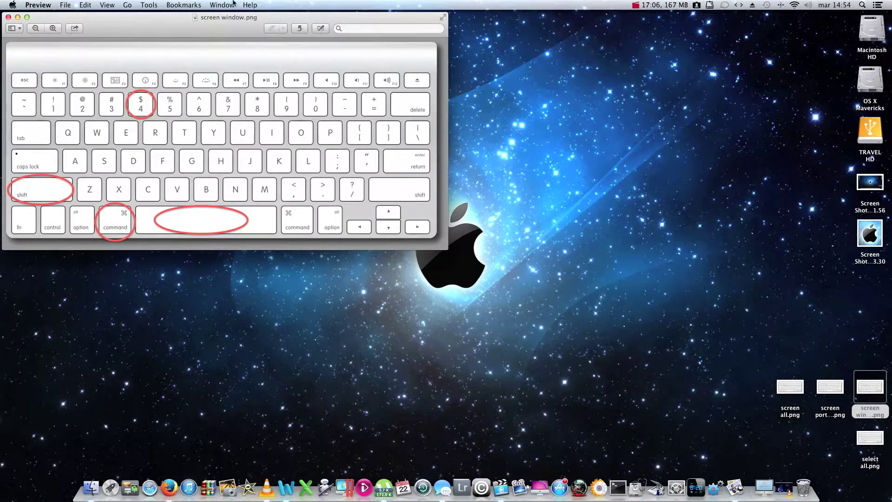
Step: Capture the centred keyboard-image window as a screenshot using Cmd+Shift+4 and Space
drag(195, 21, 339, 95)
key(shift+super+4)
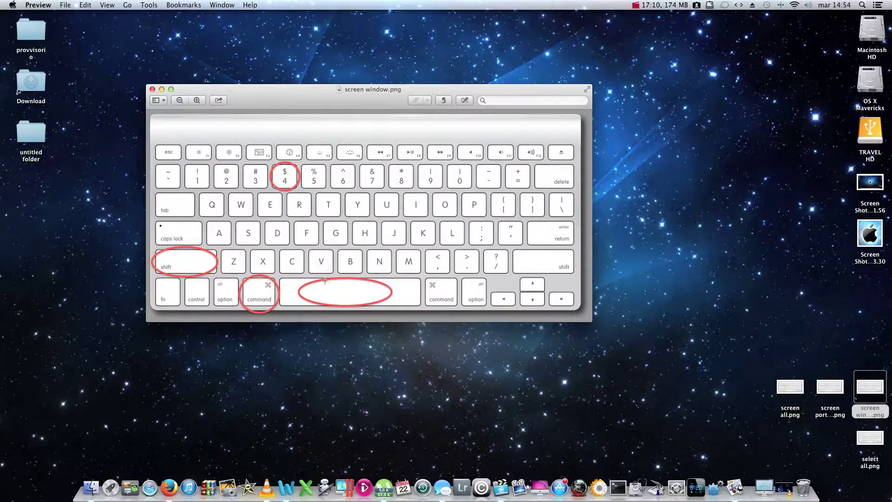
key(Escape)
drag(143, 83, 598, 327)
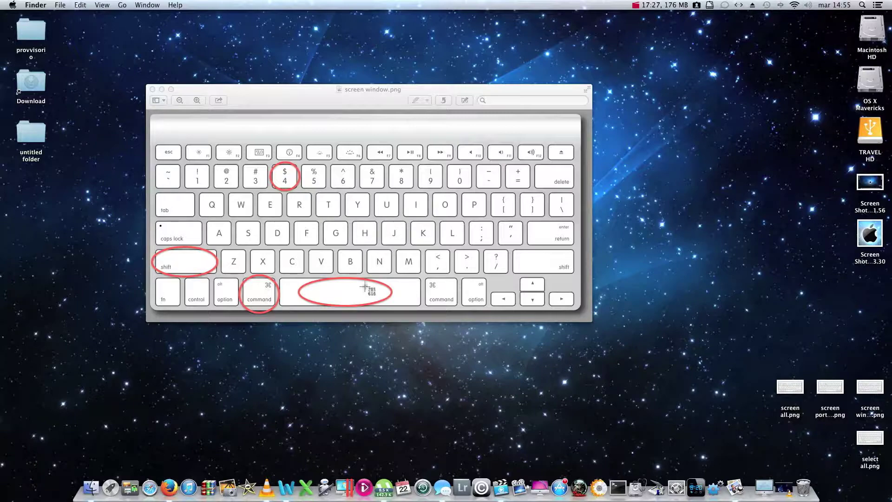
key(space)
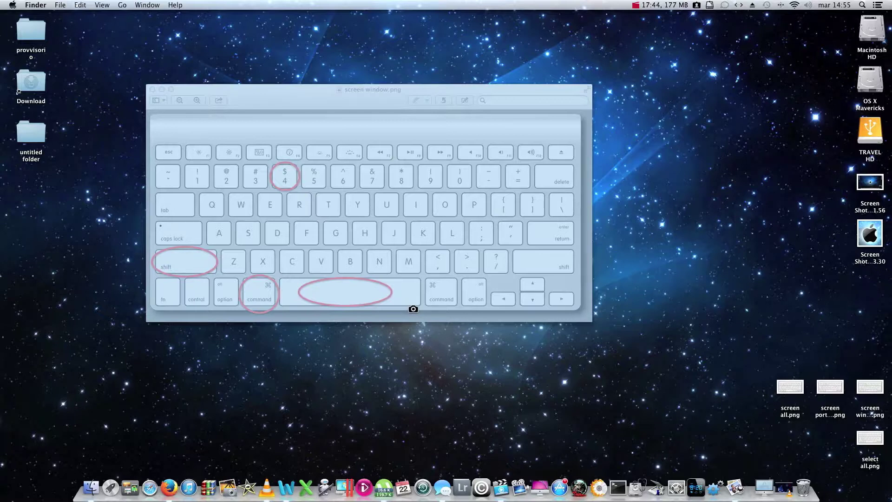
click(413, 309)
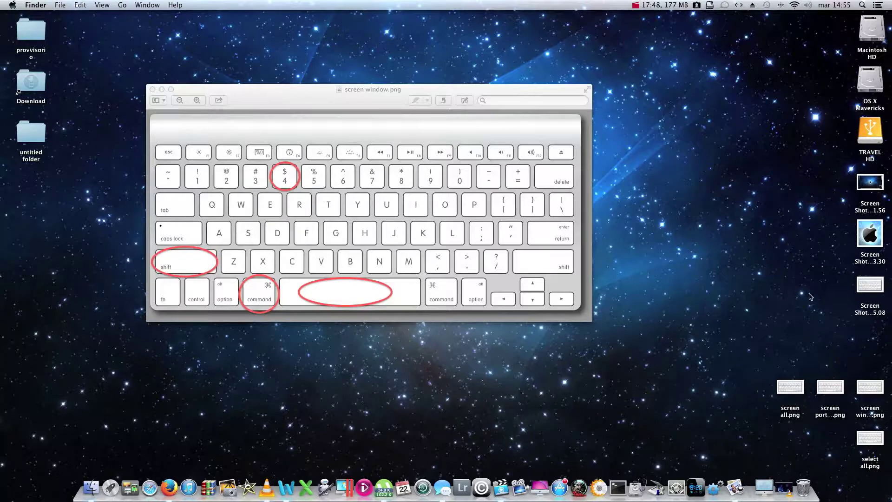
Step: Inspect the 14.55.08 screenshot full-size, close both Preview windows, and shift the right-column icons lower
double_click(855, 284)
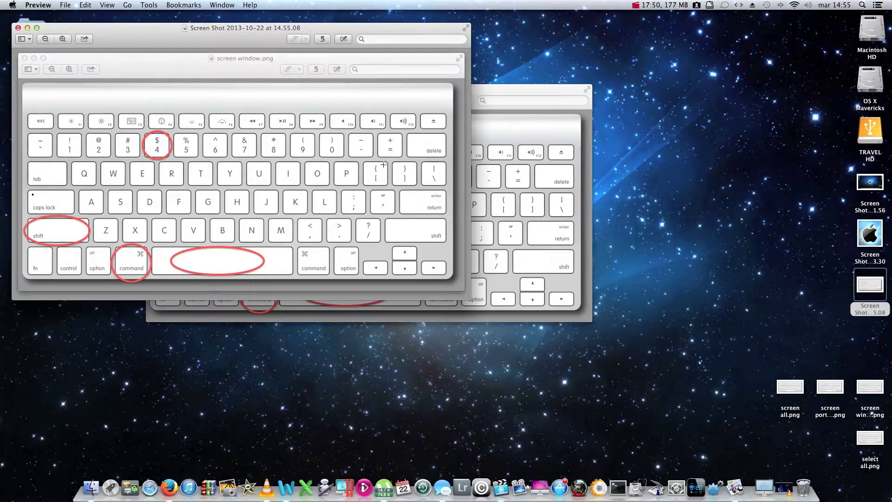
click(36, 28)
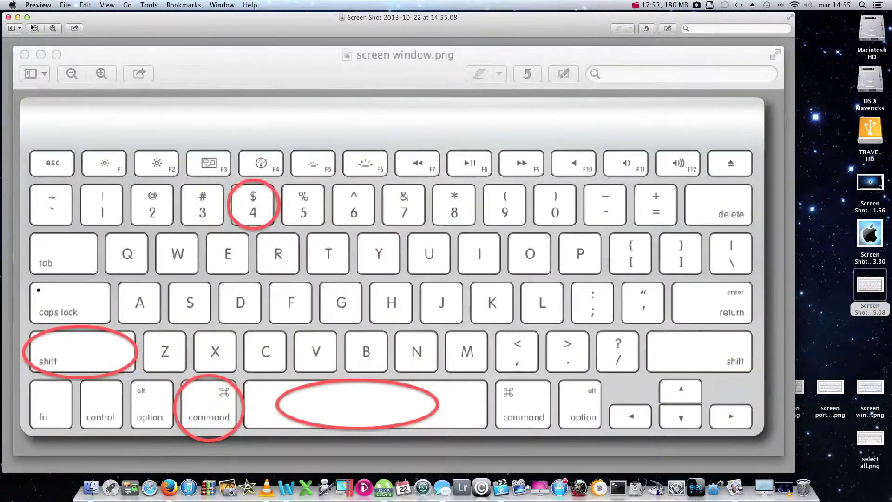
click(8, 17)
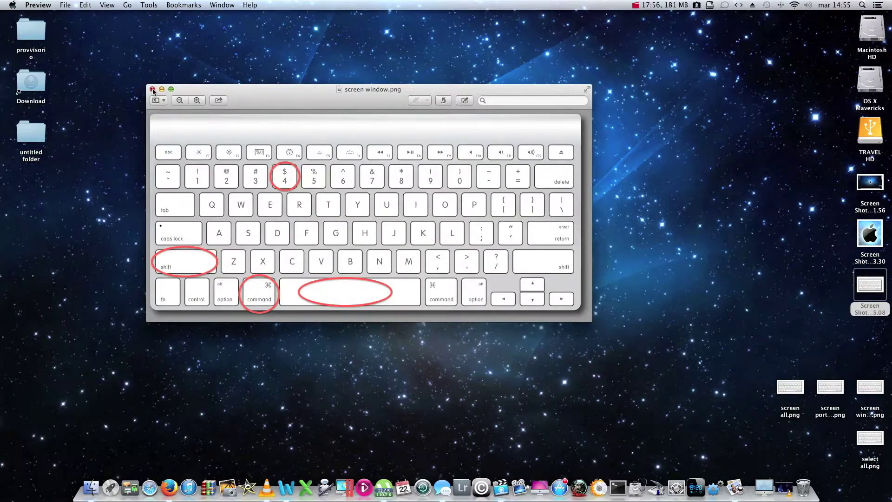
click(152, 89)
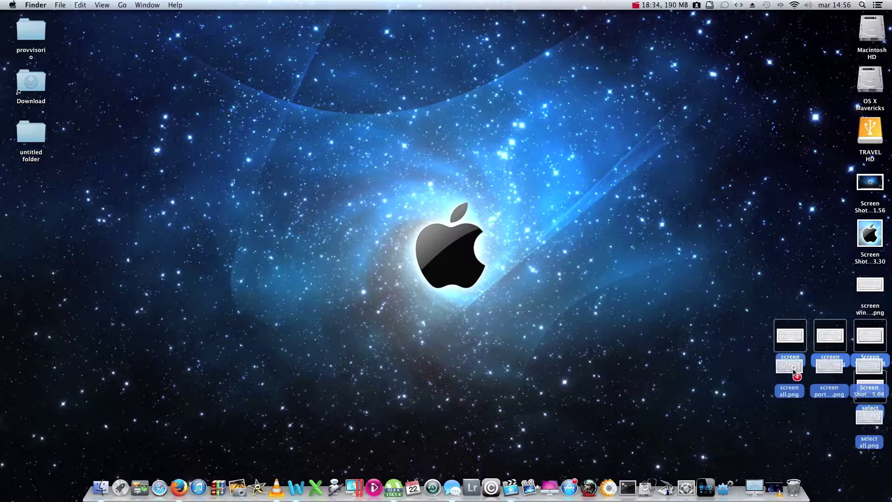
drag(793, 370, 795, 390)
click(743, 321)
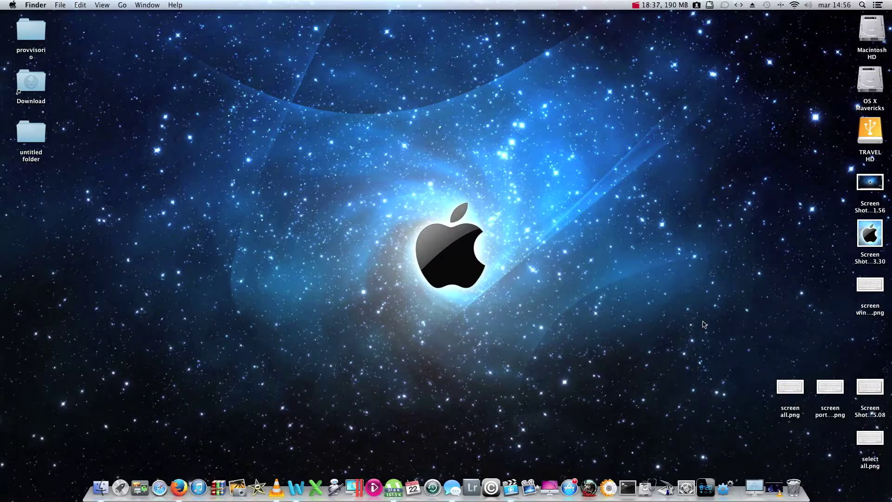
double_click(782, 393)
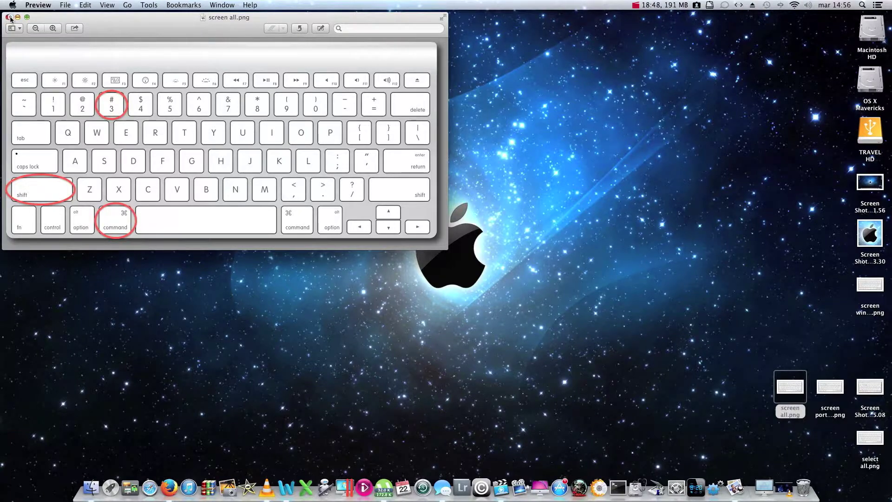
click(8, 17)
double_click(834, 388)
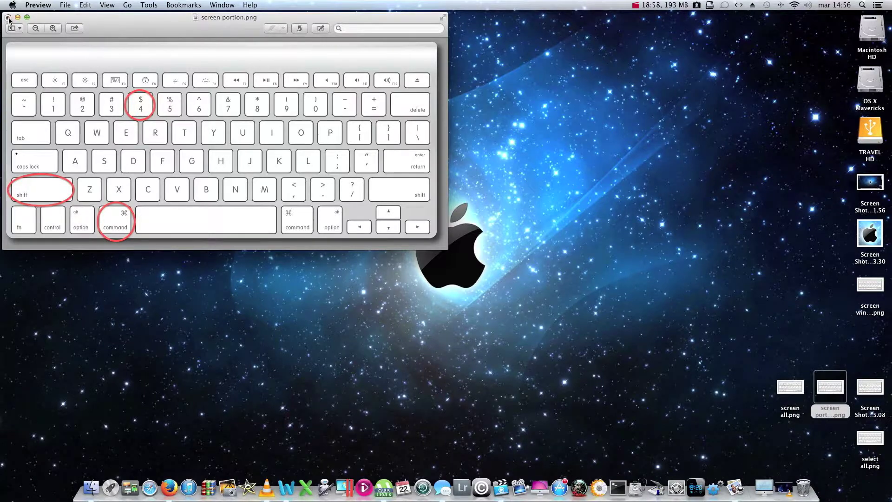
click(9, 17)
double_click(882, 407)
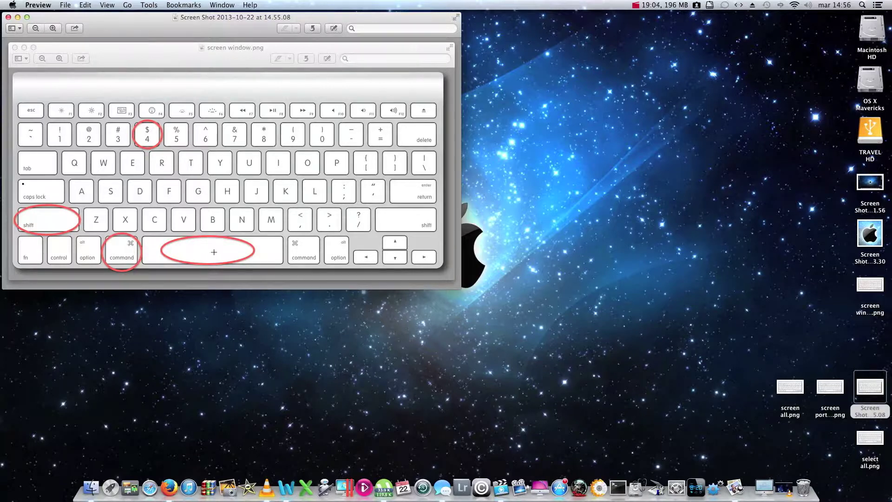
click(8, 18)
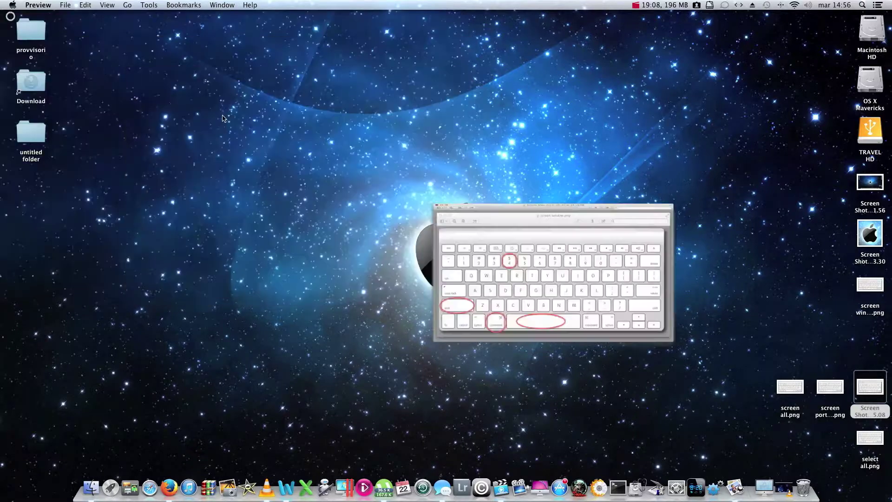
click(543, 193)
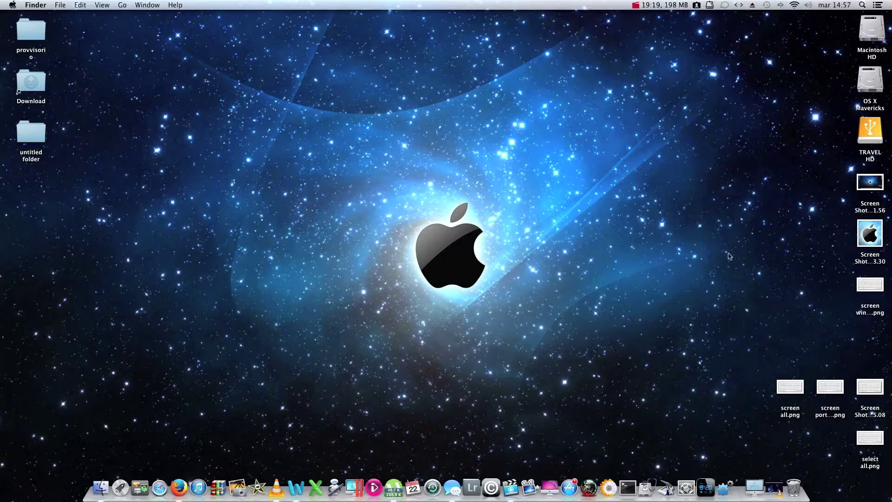
double_click(879, 440)
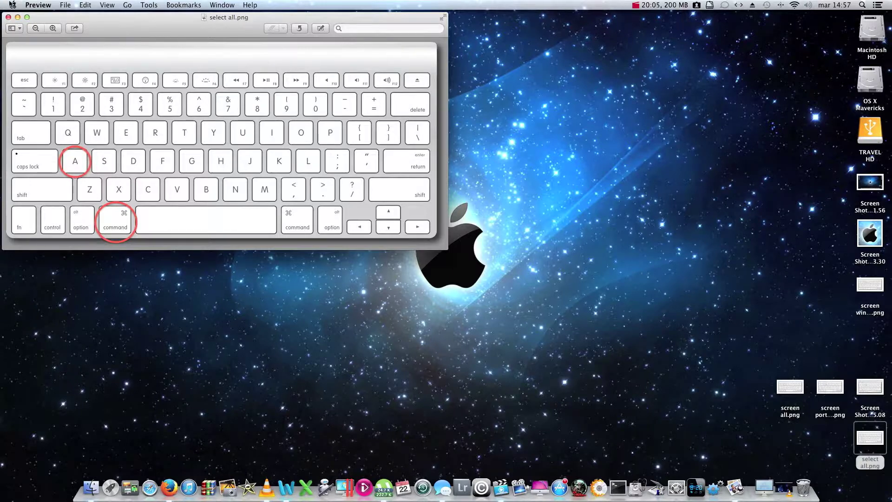
click(8, 18)
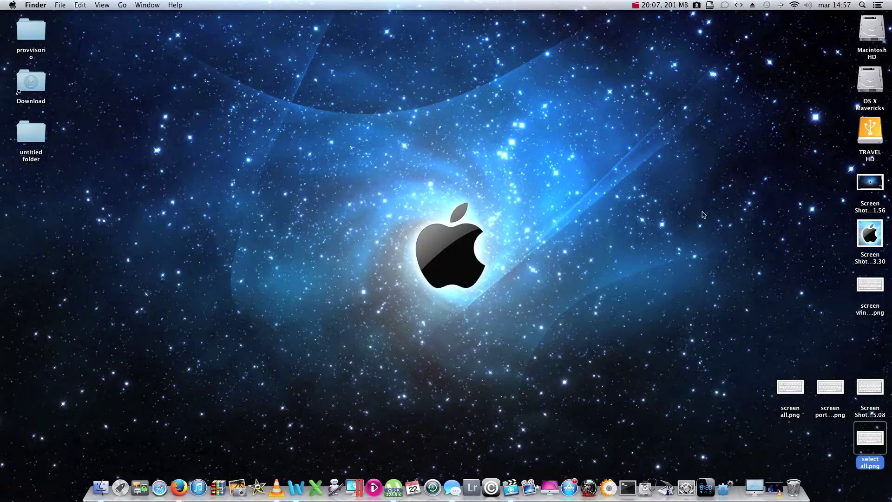
double_click(869, 132)
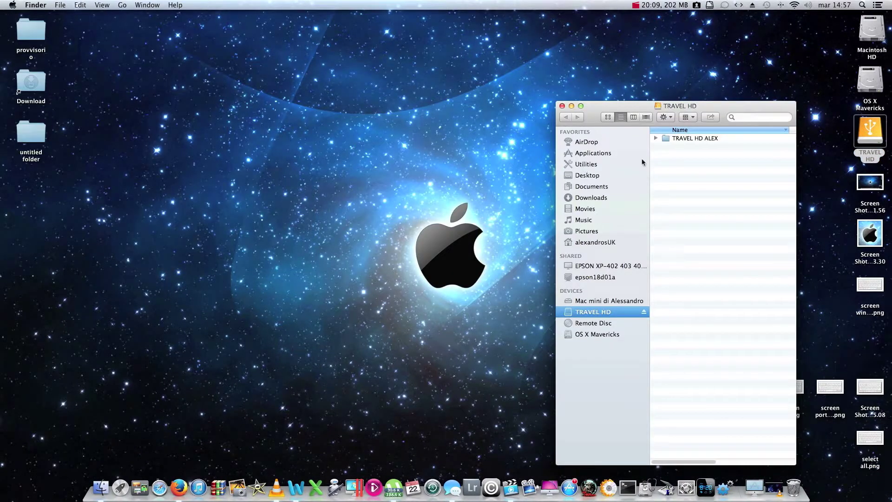
double_click(681, 139)
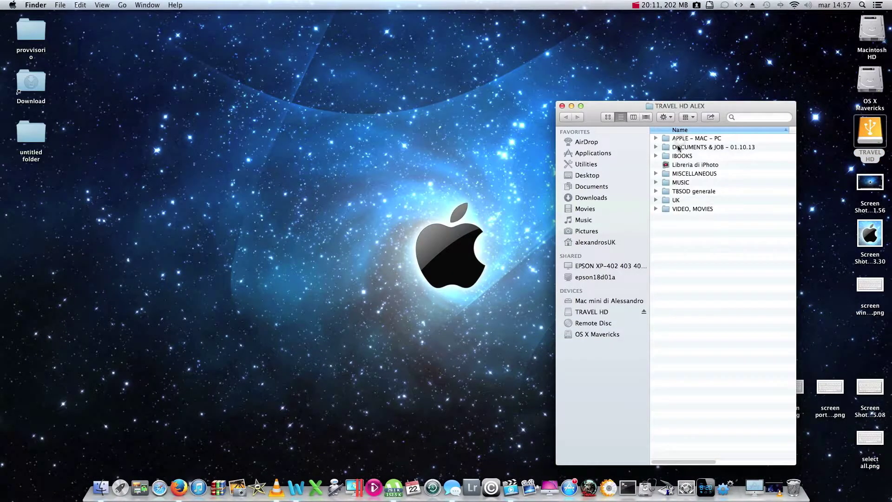
double_click(689, 210)
double_click(681, 209)
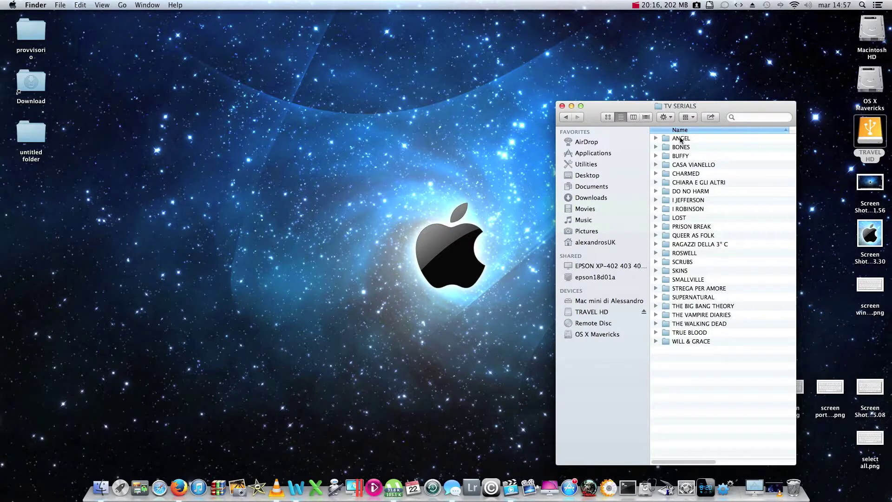
double_click(691, 306)
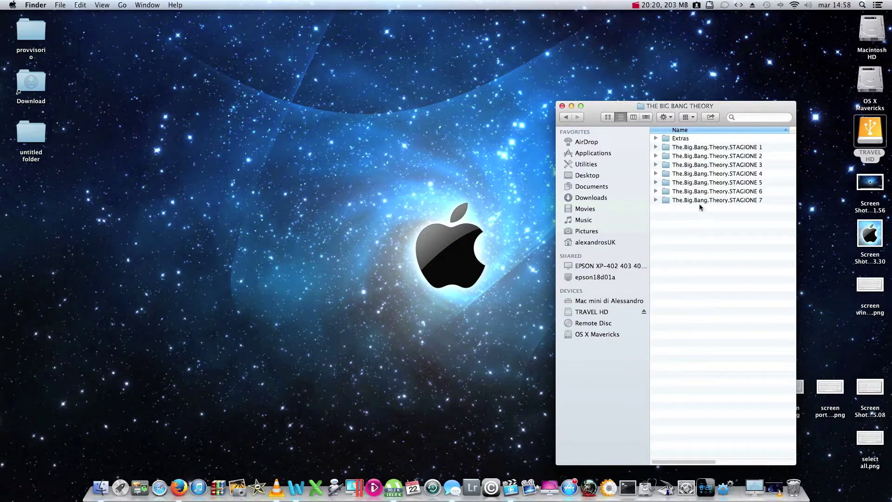
double_click(704, 148)
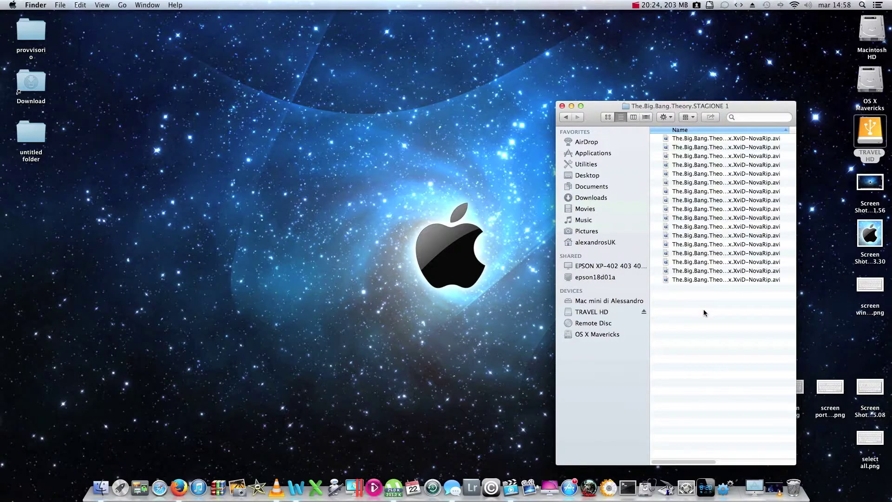
click(716, 138)
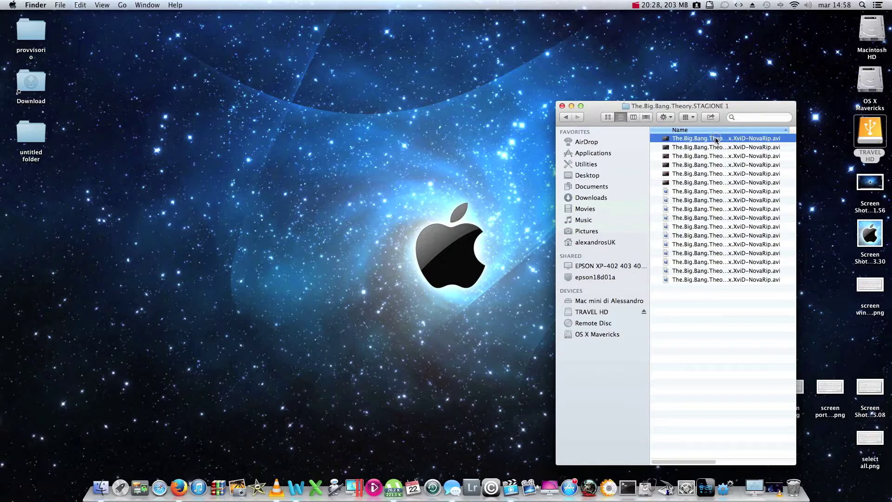
super+click(716, 147)
super+click(716, 156)
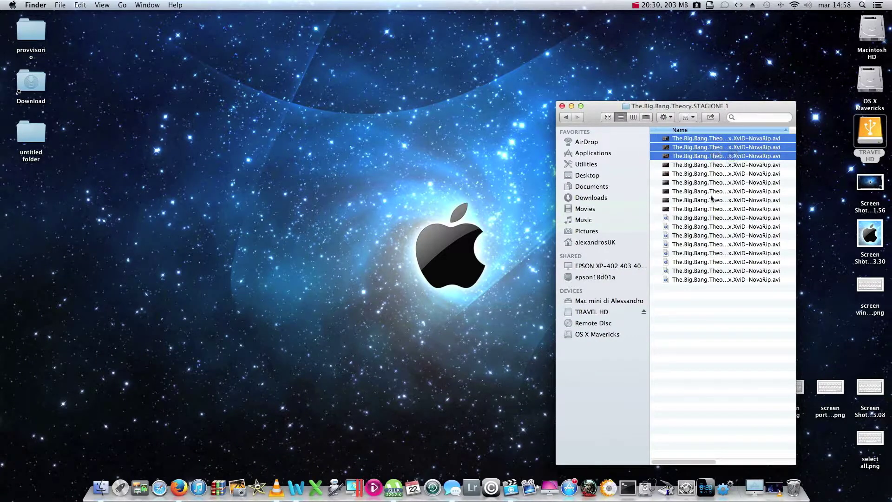
click(696, 302)
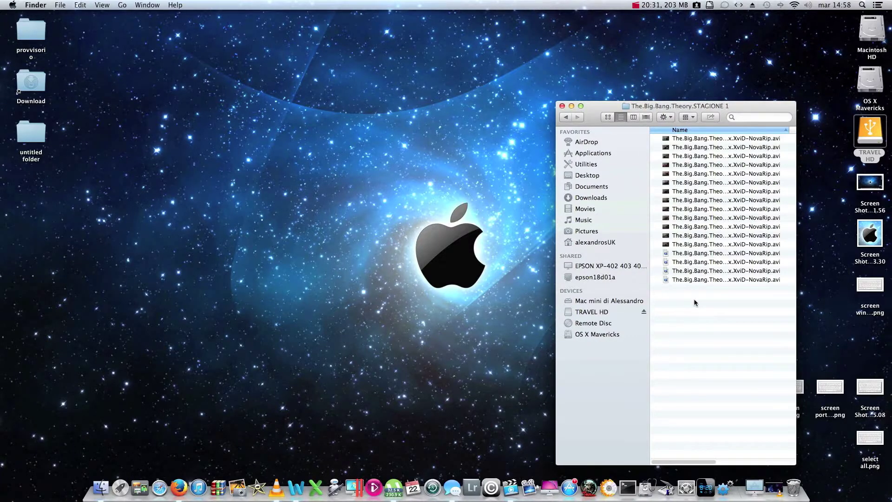
key(super+a)
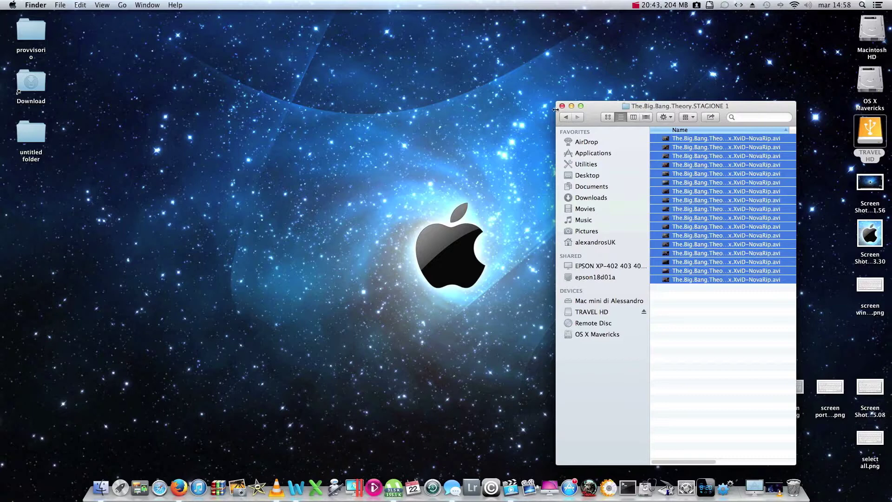
click(562, 106)
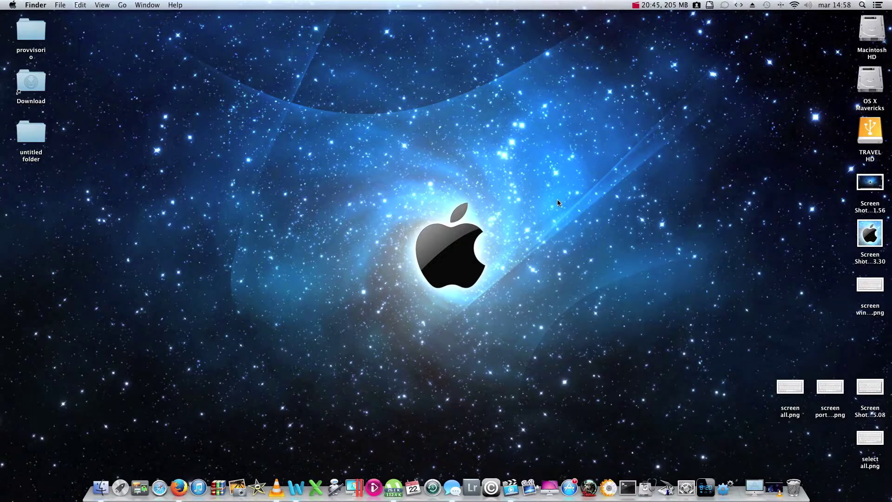